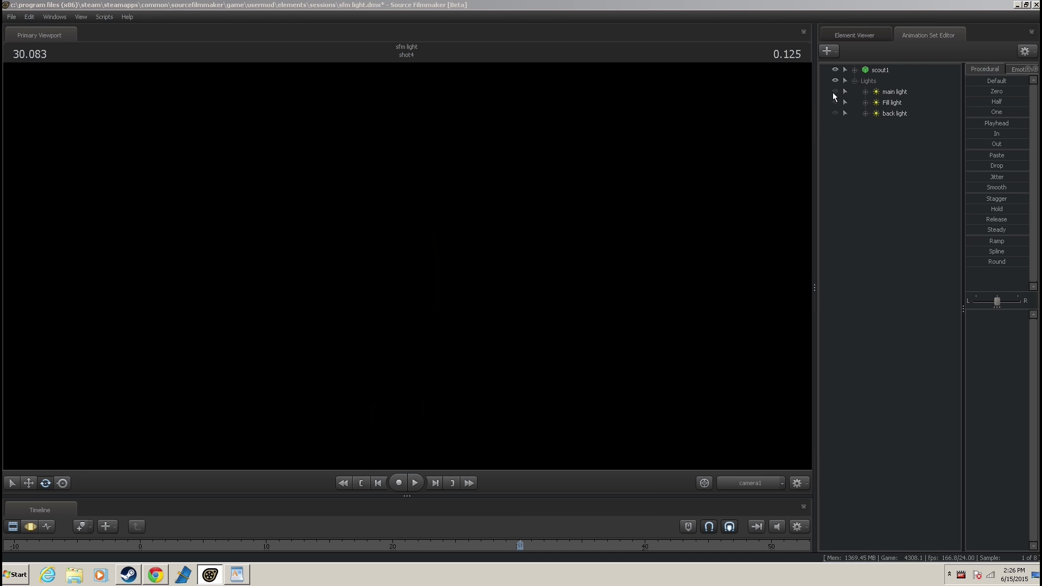
Make the main light visible so it alone lights the scout.
left_click(836, 92)
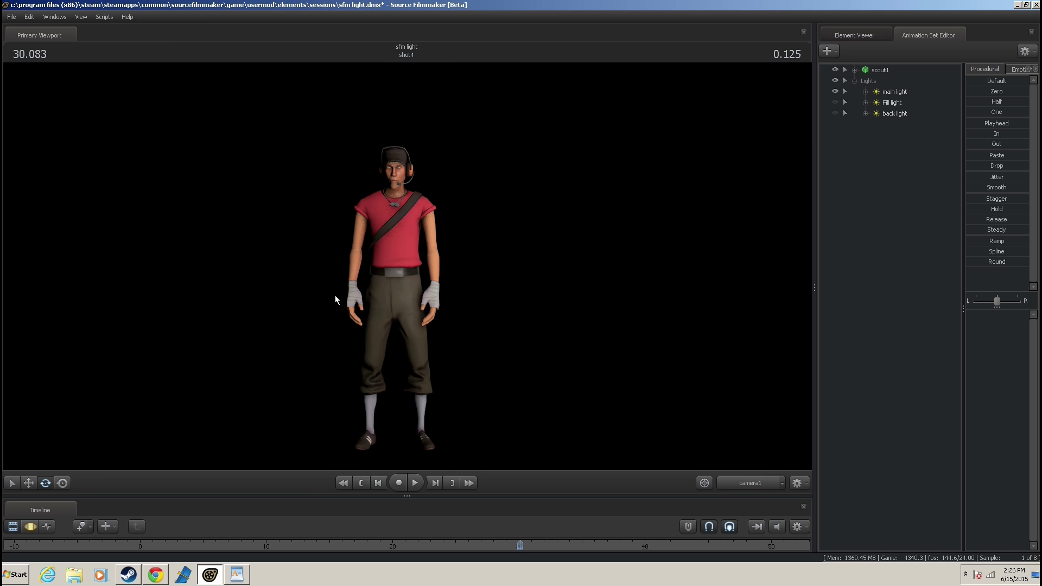
Turn on the Fill light, look through it, and enable its shadows.
left_click(835, 102)
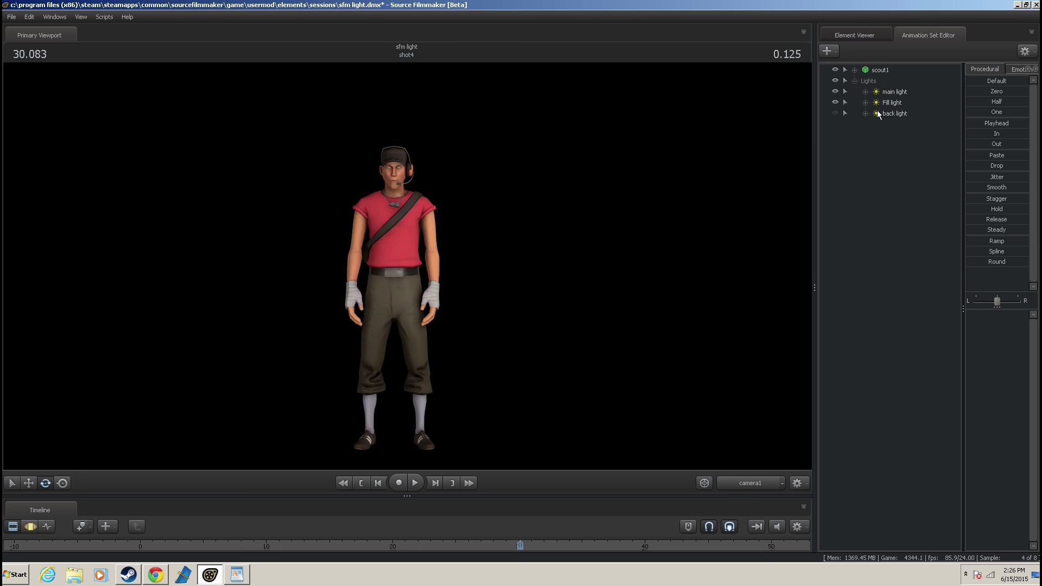
left_click_drag(894, 103, 439, 227)
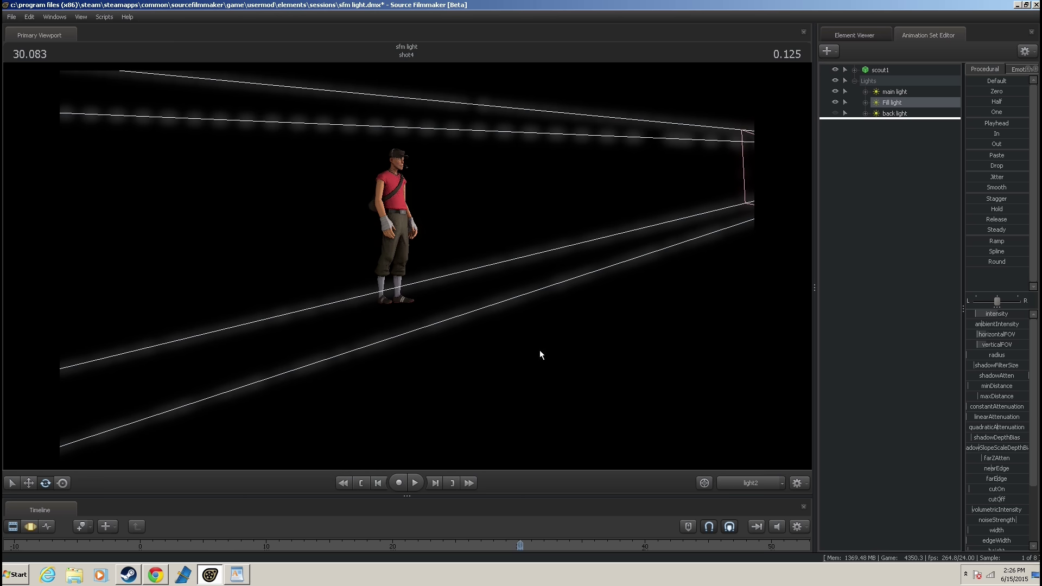
right_click(892, 101)
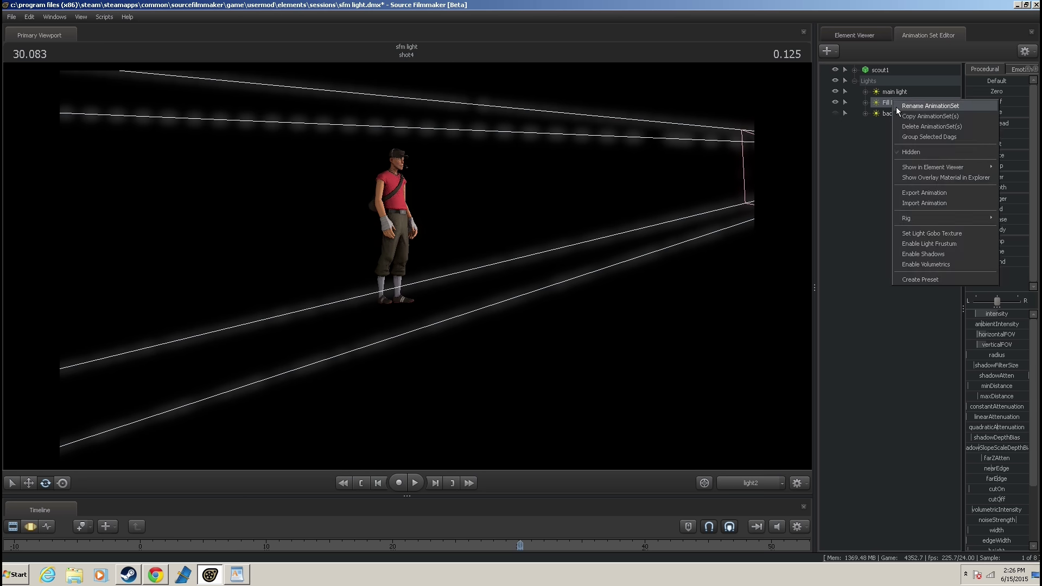
left_click(916, 258)
left_click(586, 210)
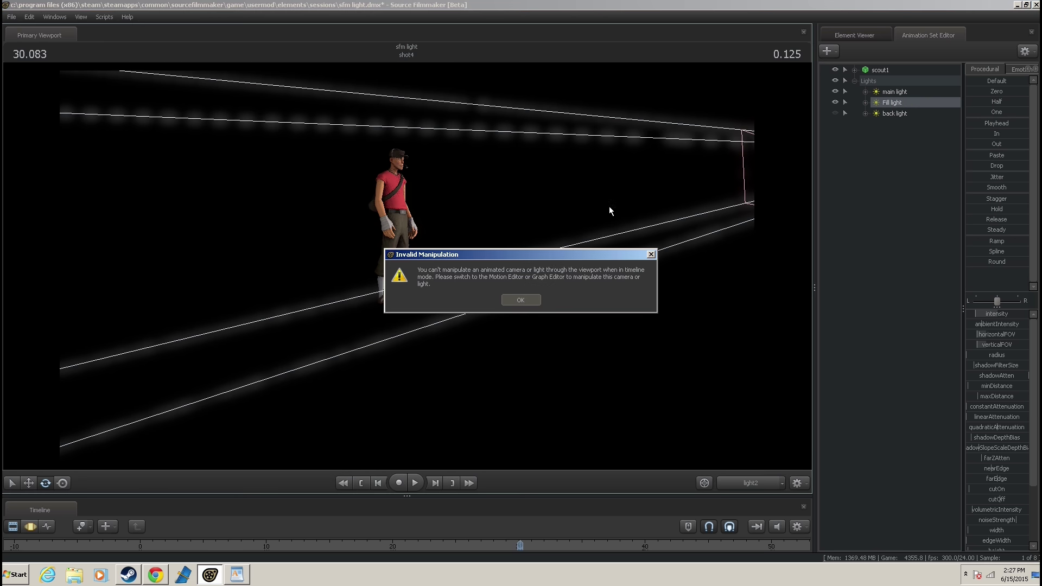
left_click(520, 300)
In the Motion Editor, lower the Fill light's intensity to soften it.
key("F3")
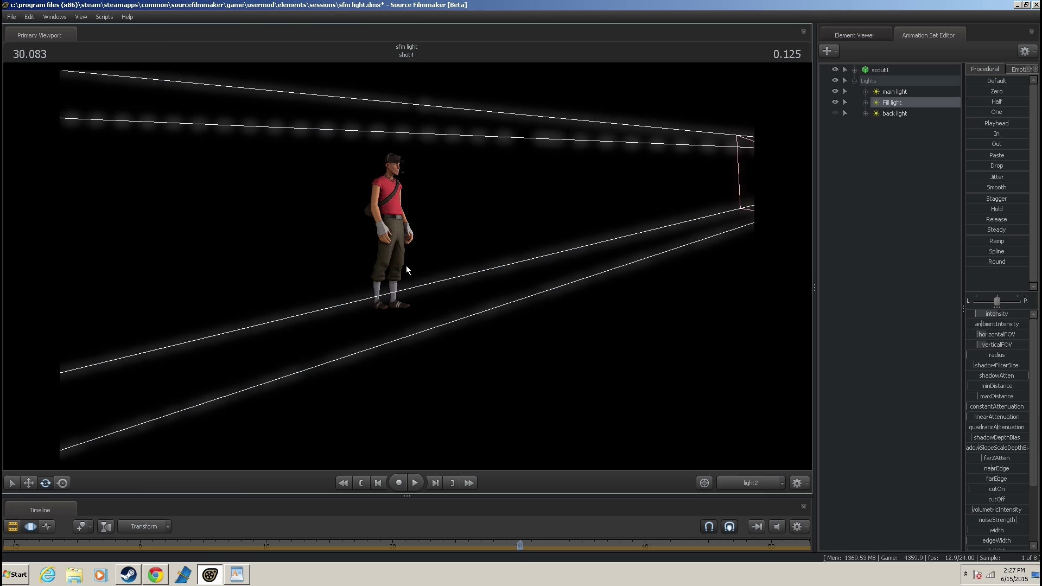
scroll(741, 487, "down", 2)
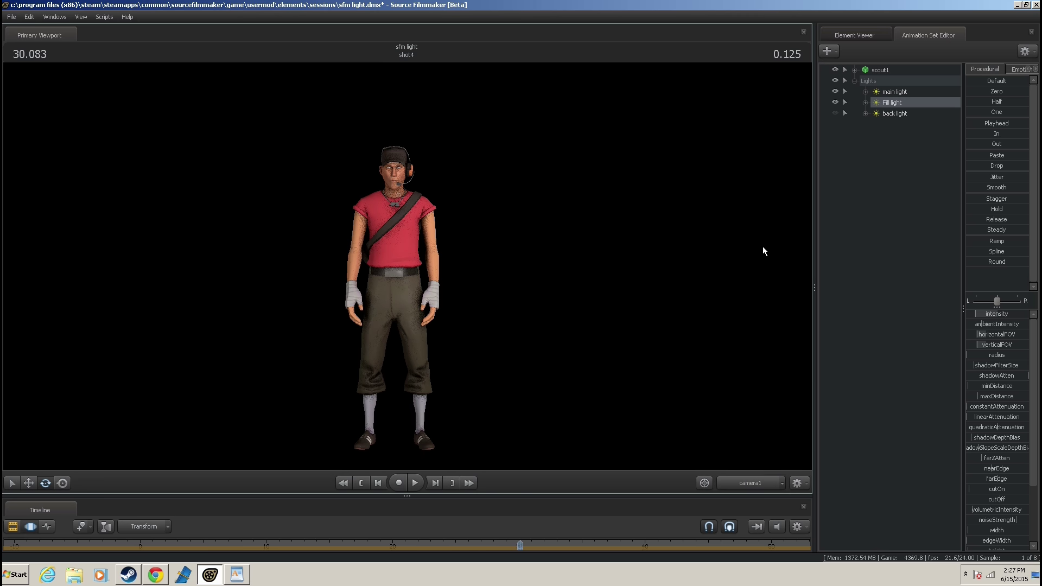
right_click(887, 105)
left_click(910, 261)
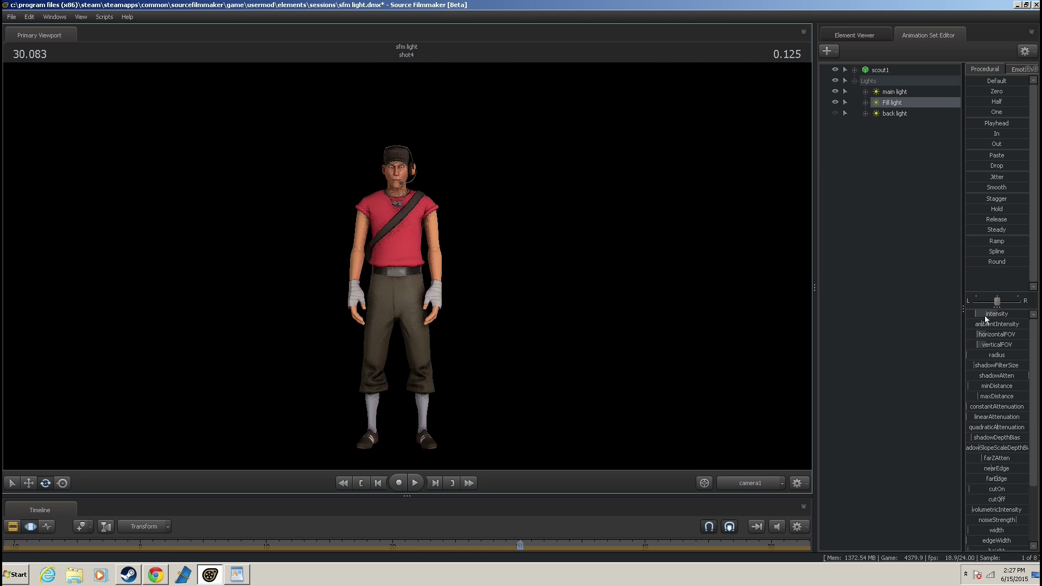
left_click_drag(983, 316, 975, 320)
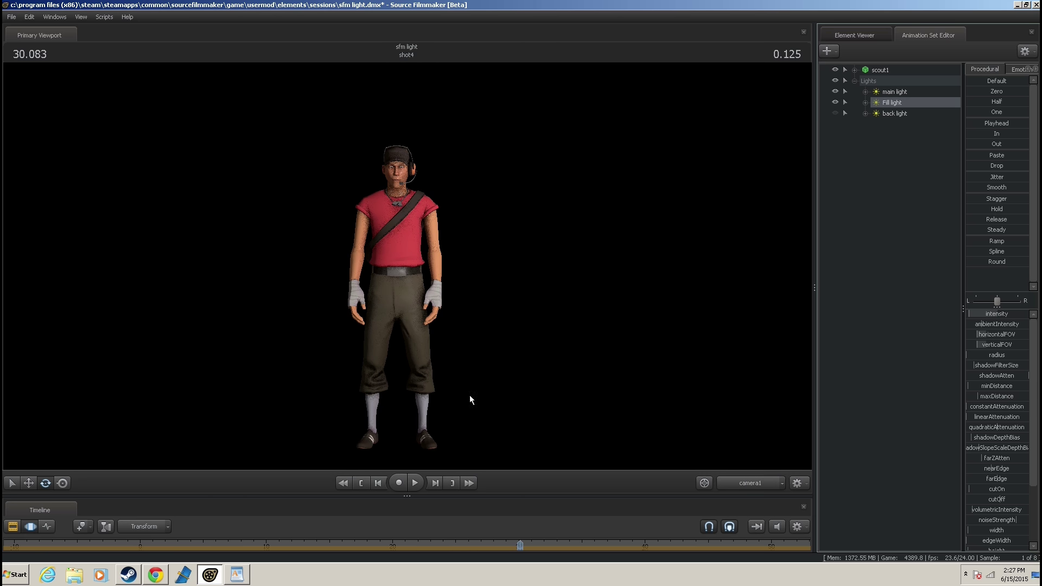
Toggle the back light on and off repeatedly to compare the scout's yellow rim lighting.
left_click(10, 531)
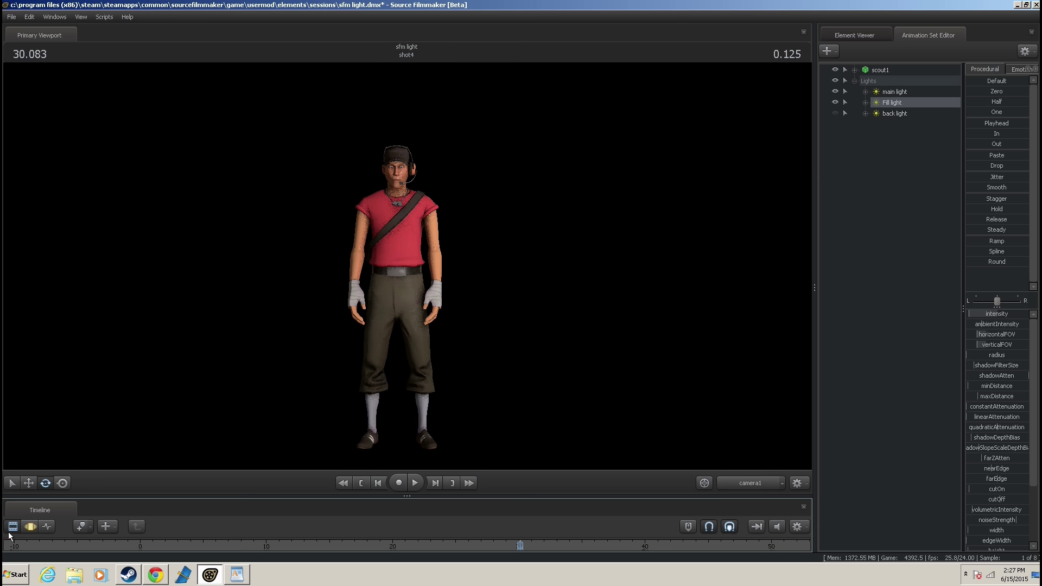
left_click(835, 113)
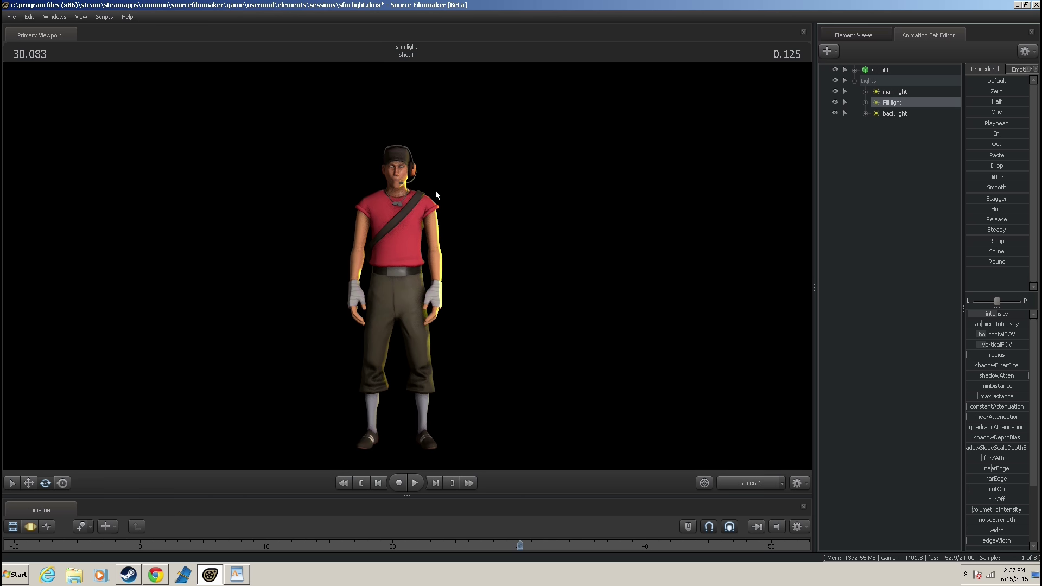
left_click(835, 113)
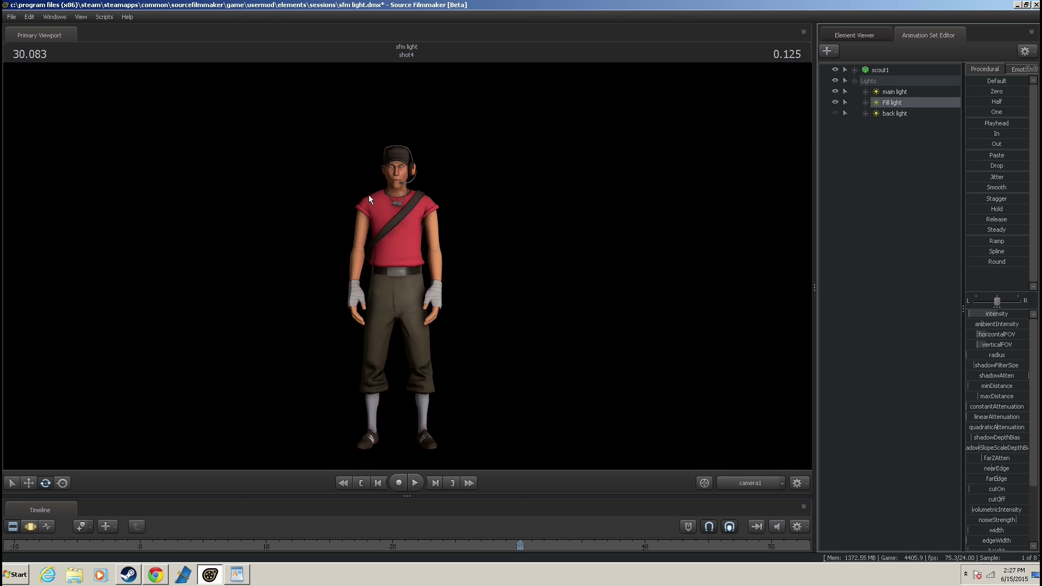
left_click(835, 113)
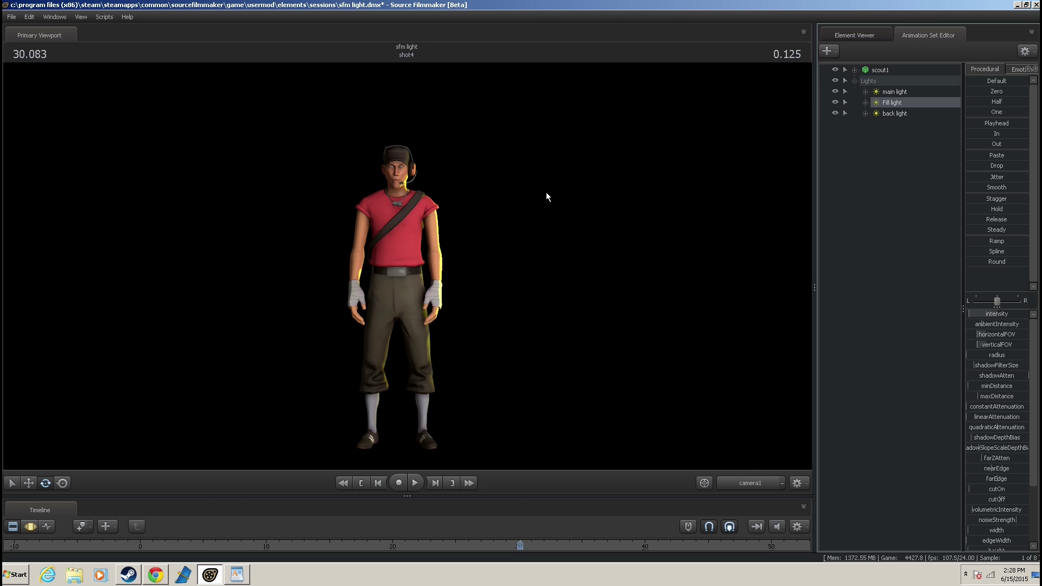
left_click(835, 113)
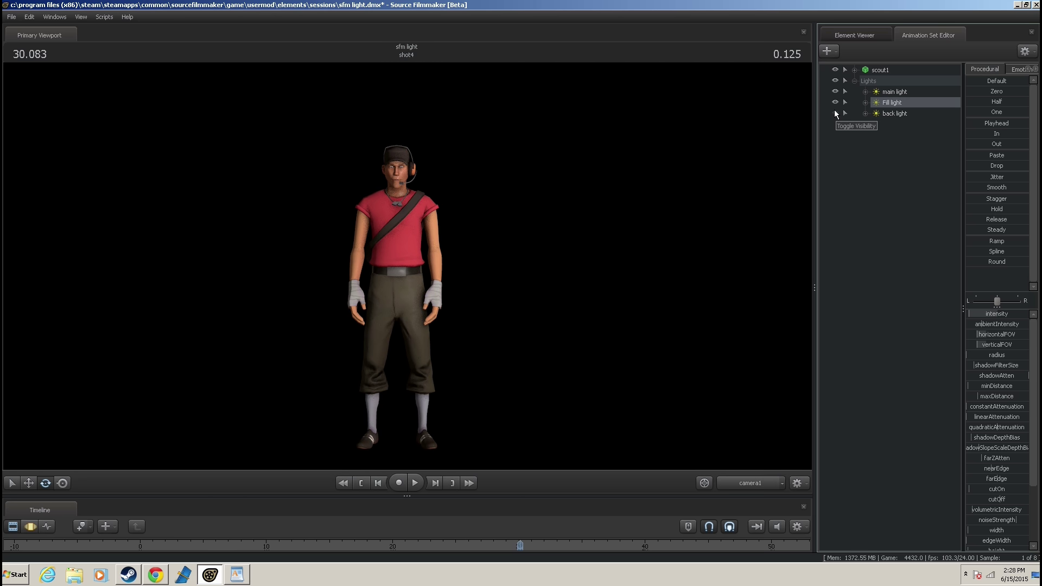
left_click(832, 112)
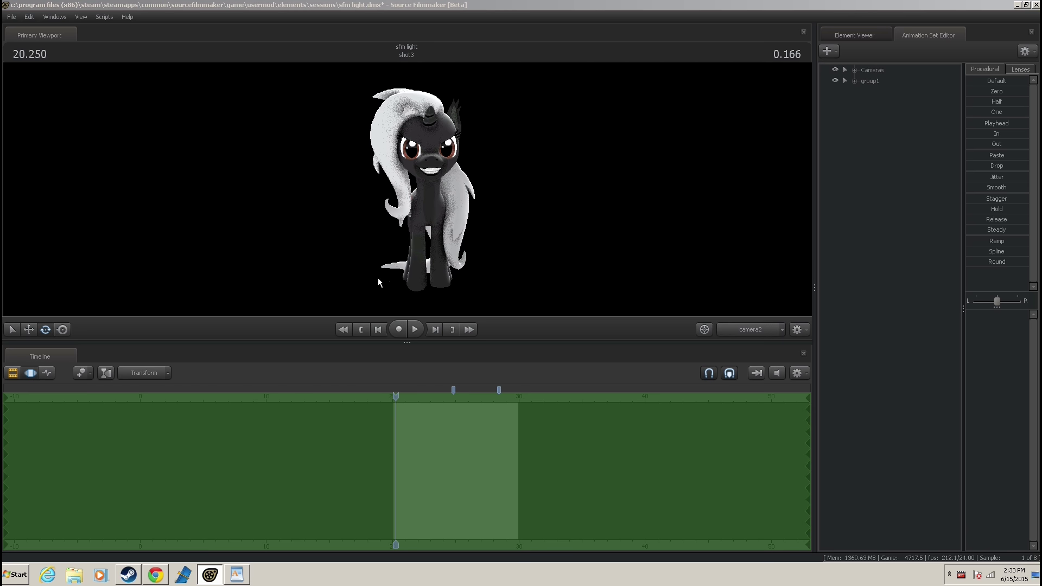
Enable viewport lighting and create a new light, light1, pulled back from the pony.
right_click(527, 155)
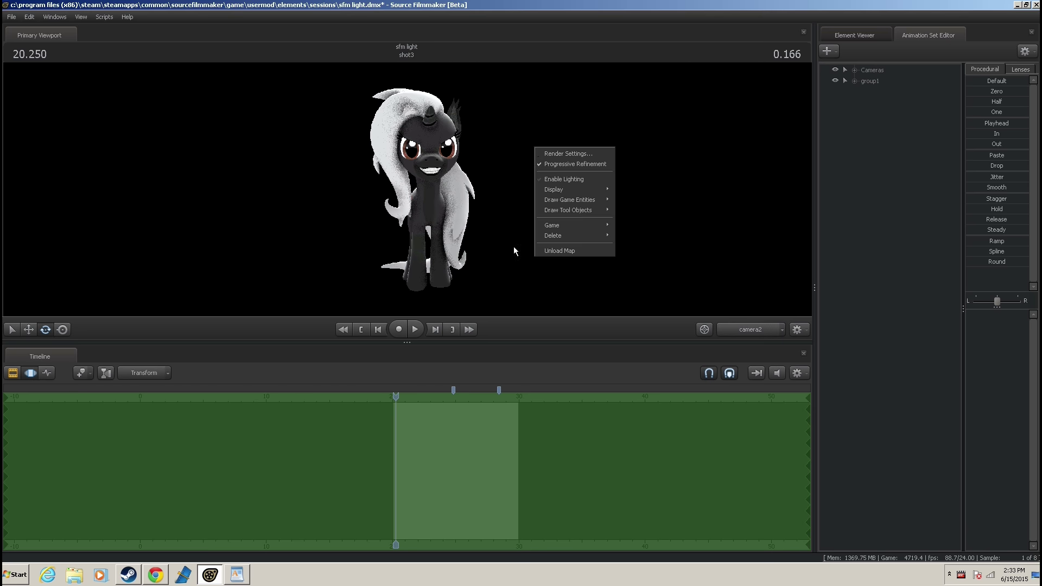
left_click(557, 180)
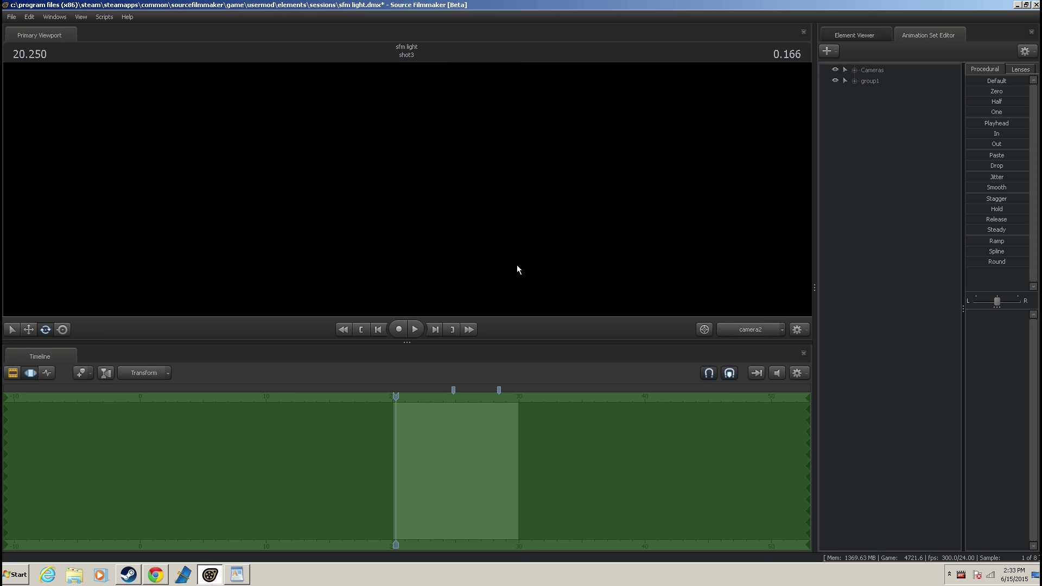
right_click(878, 173)
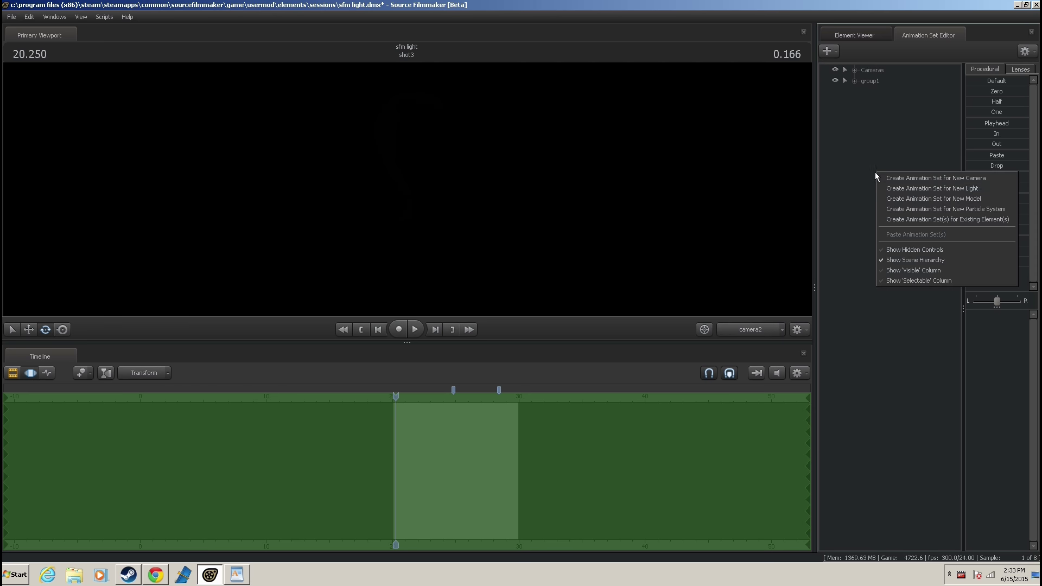
left_click(909, 190)
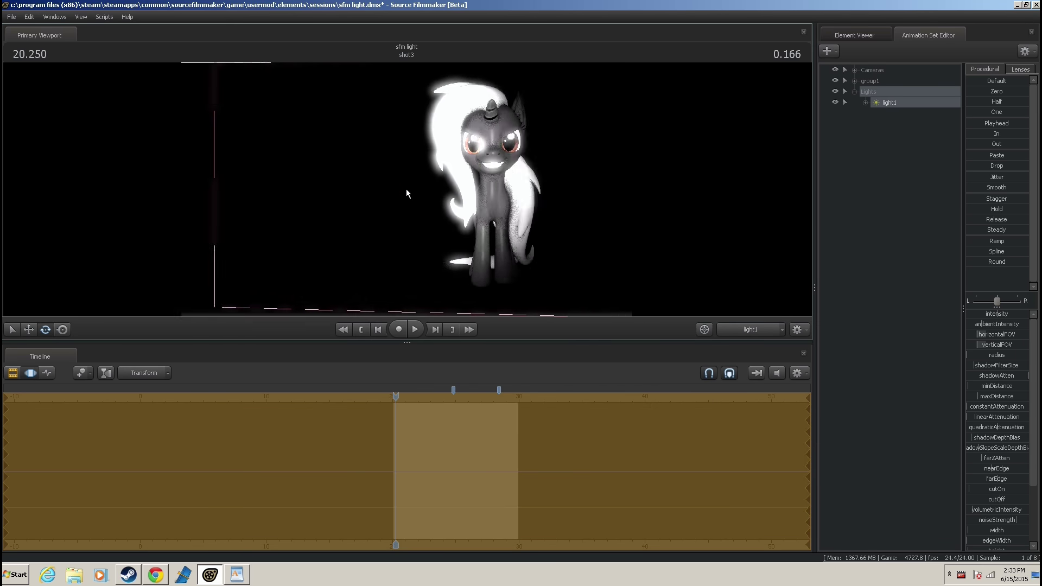
left_click_drag(405, 188, 406, 189)
Return the viewport to camera2 and play the shot to preview light1.
right_click(511, 196)
mouse_move(546, 247)
left_click(755, 331)
left_click(498, 363)
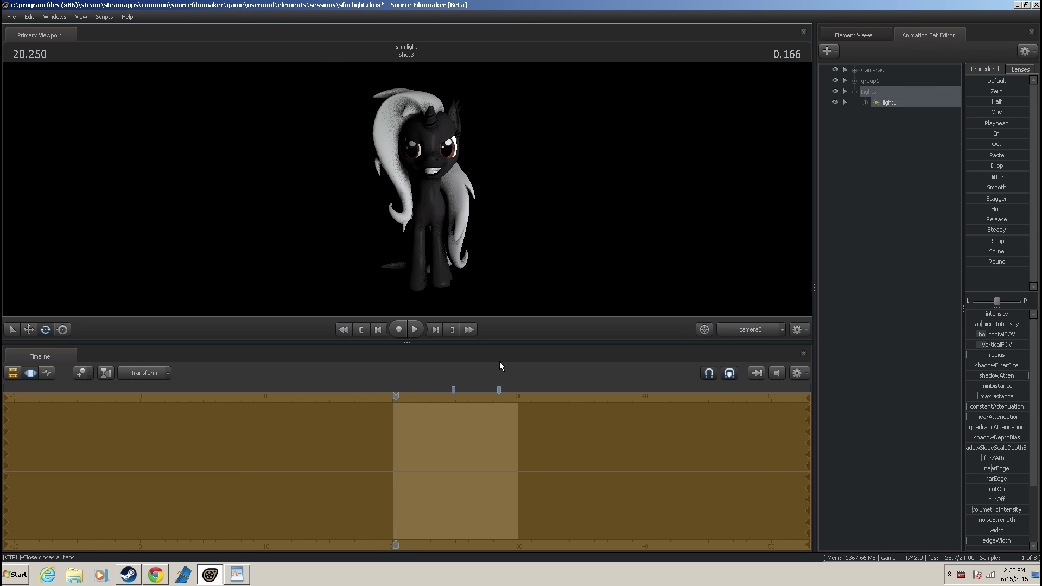
left_click(415, 336)
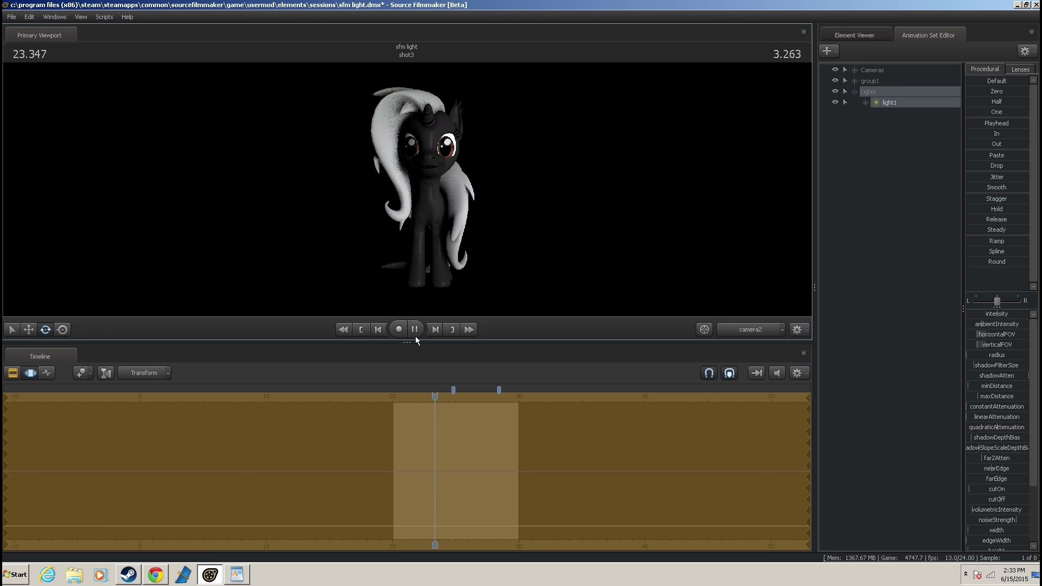
left_click(415, 337)
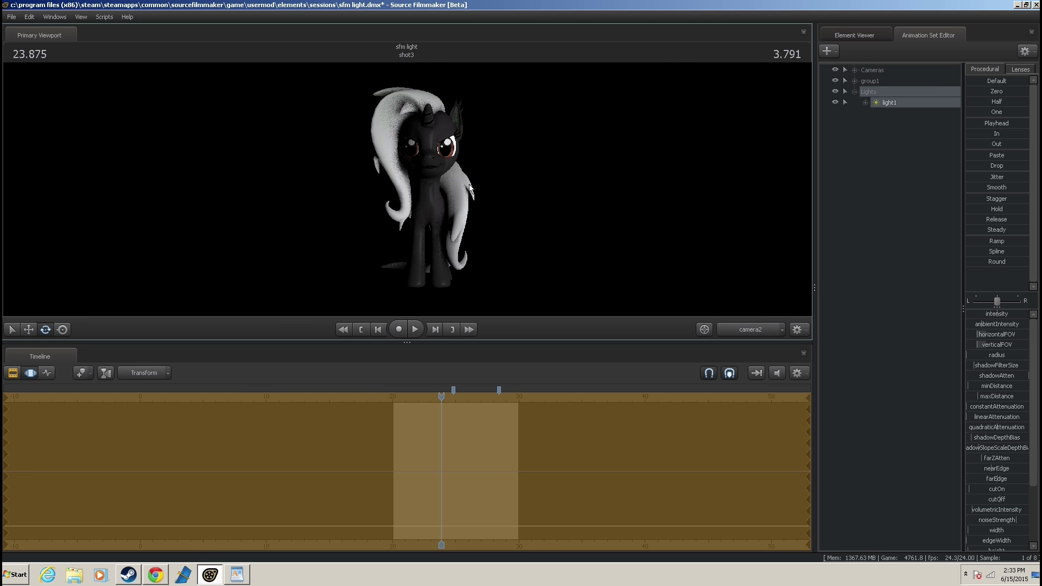
Add light2 and light3, moving light2 around the pony and dimming its intensity.
right_click(854, 140)
left_click(896, 159)
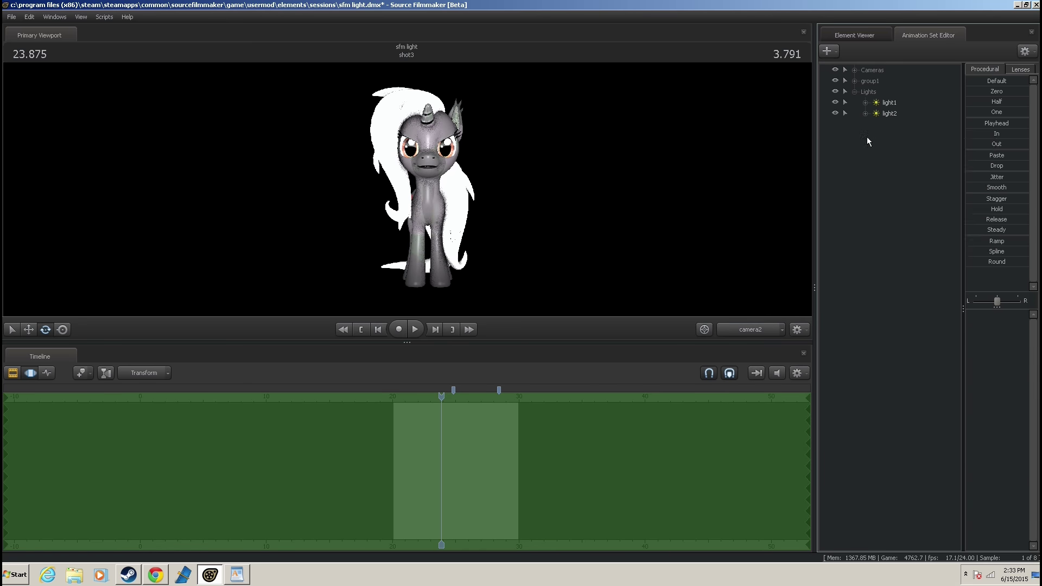
right_click(868, 139)
left_click(900, 156)
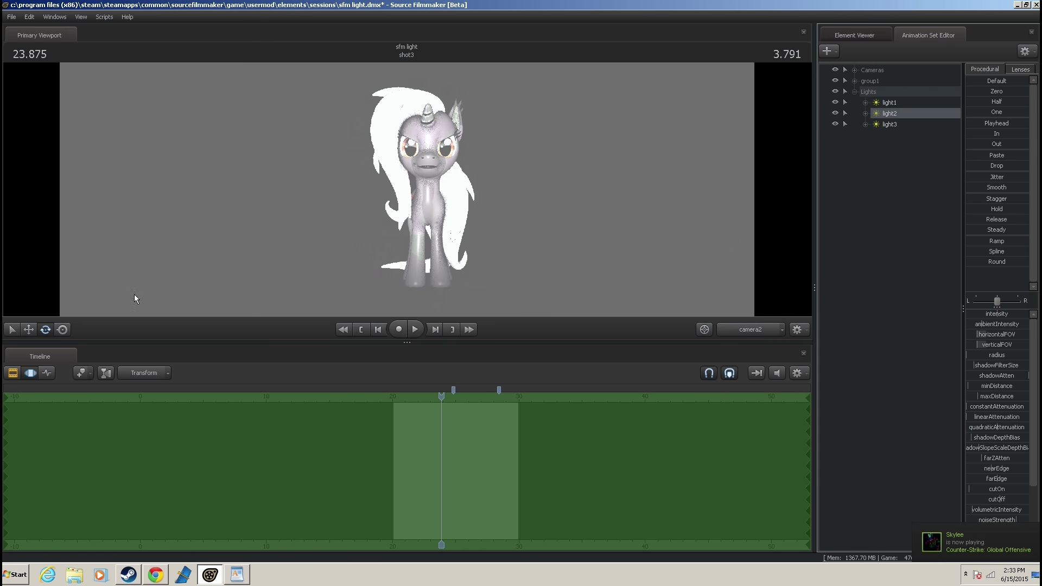
left_click_drag(405, 193, 406, 189)
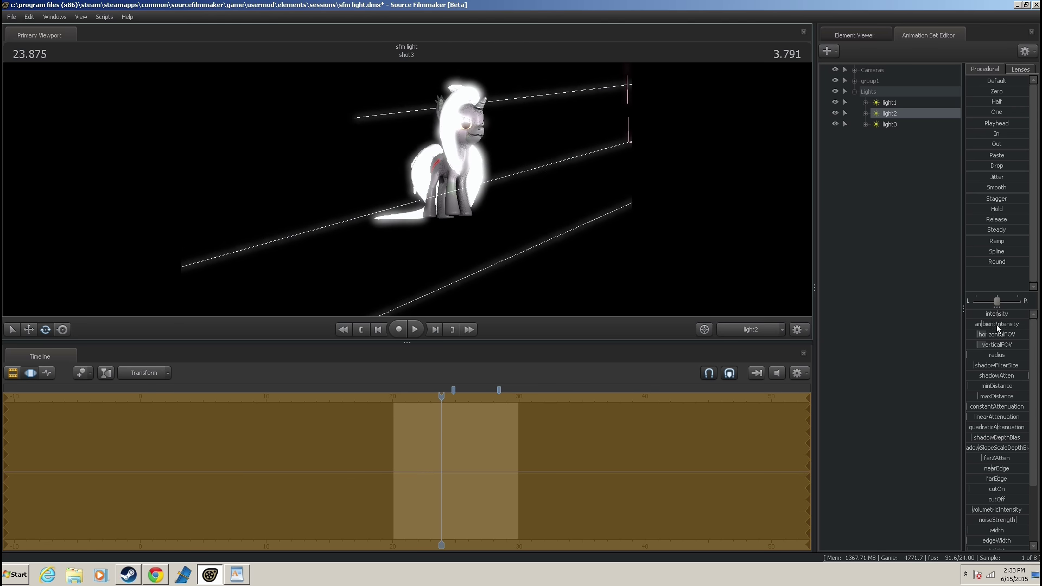
left_click_drag(1002, 314, 969, 321)
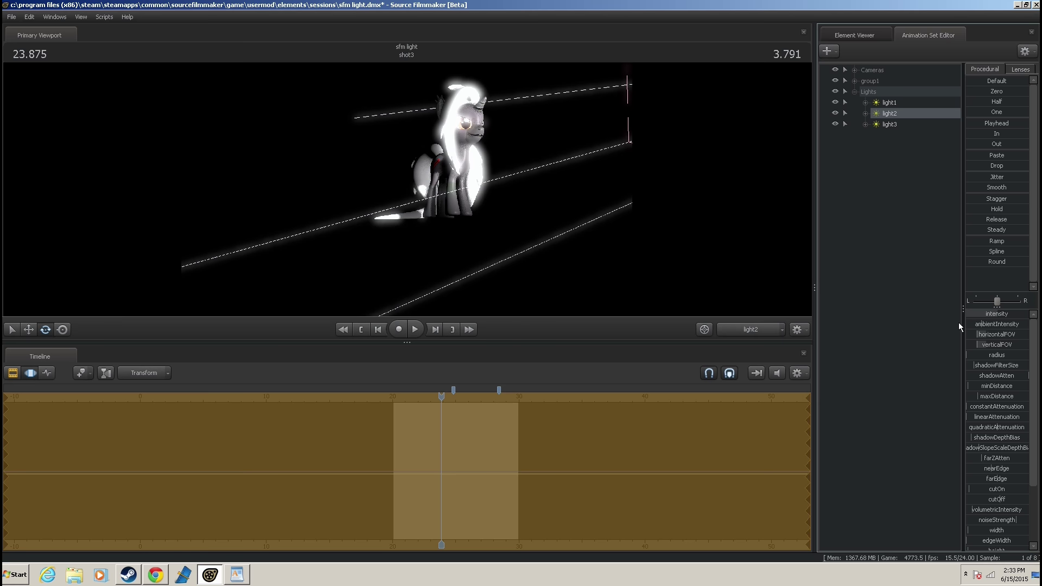
Position light3 behind the pony as a rim light and return to camera2's view.
left_click(890, 124)
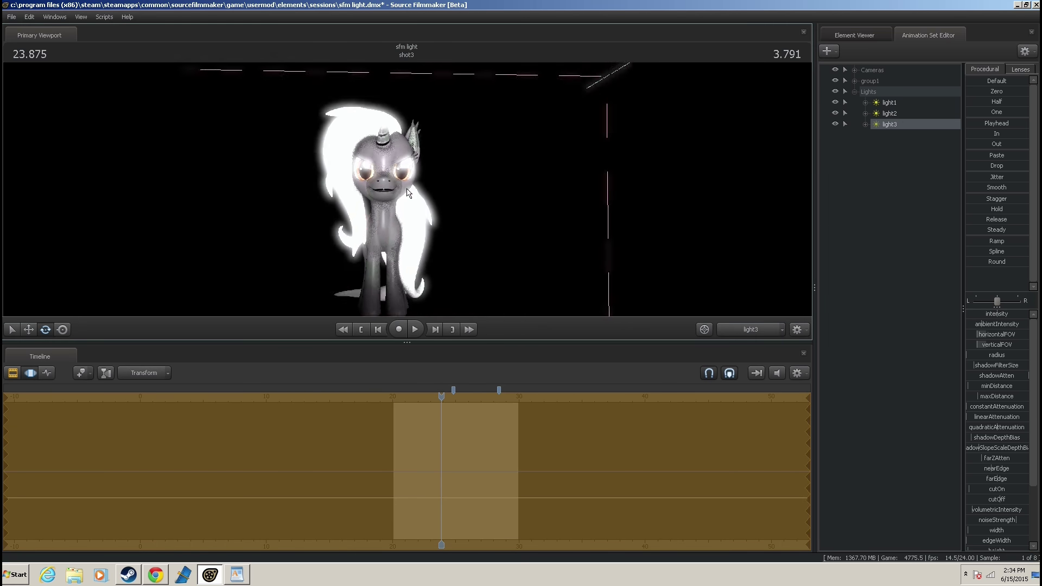
mouse_move(406, 186)
left_mouse_down()
mouse_move(517, 184)
mouse_move(407, 192)
left_mouse_up()
left_click(722, 330)
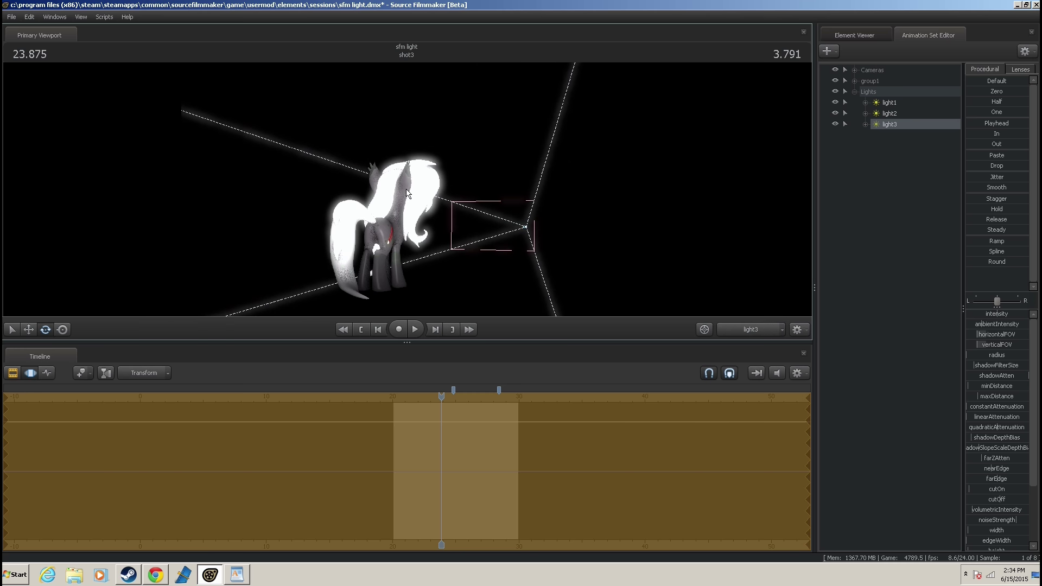
left_click_drag(406, 193, 620, 189)
left_click(750, 330)
left_click(738, 202)
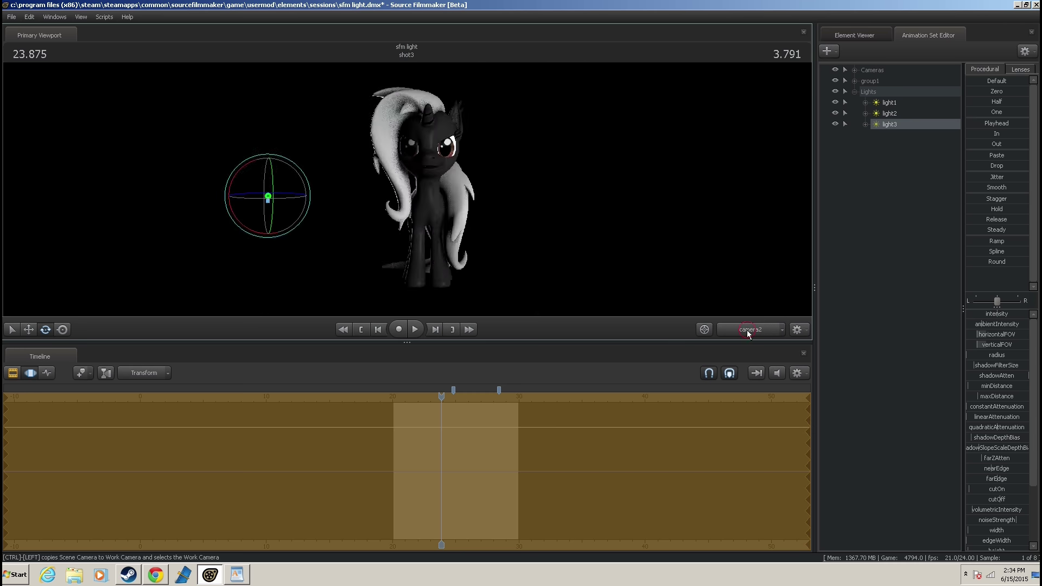
left_click(13, 373)
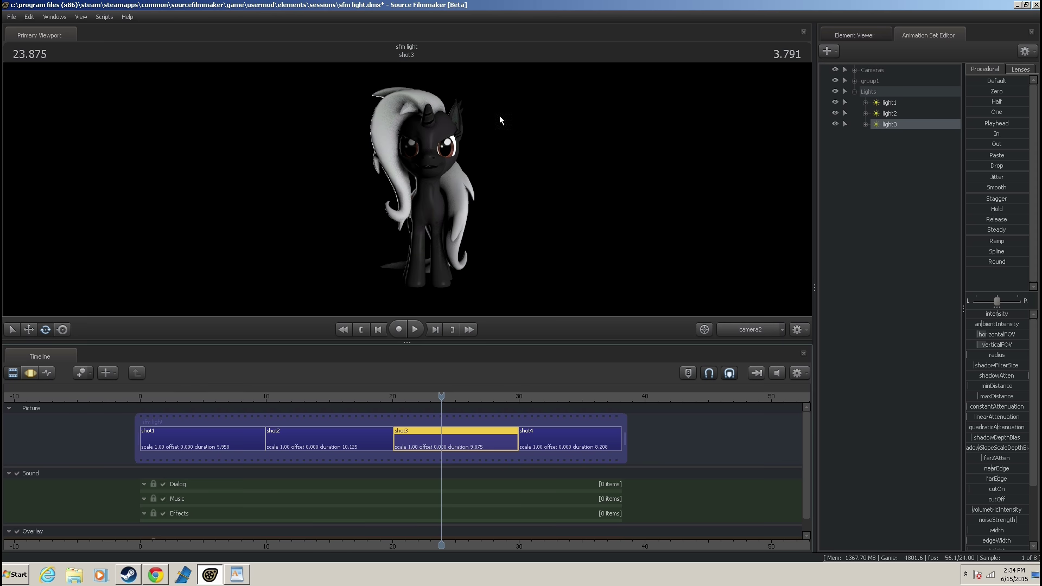
left_click(835, 124)
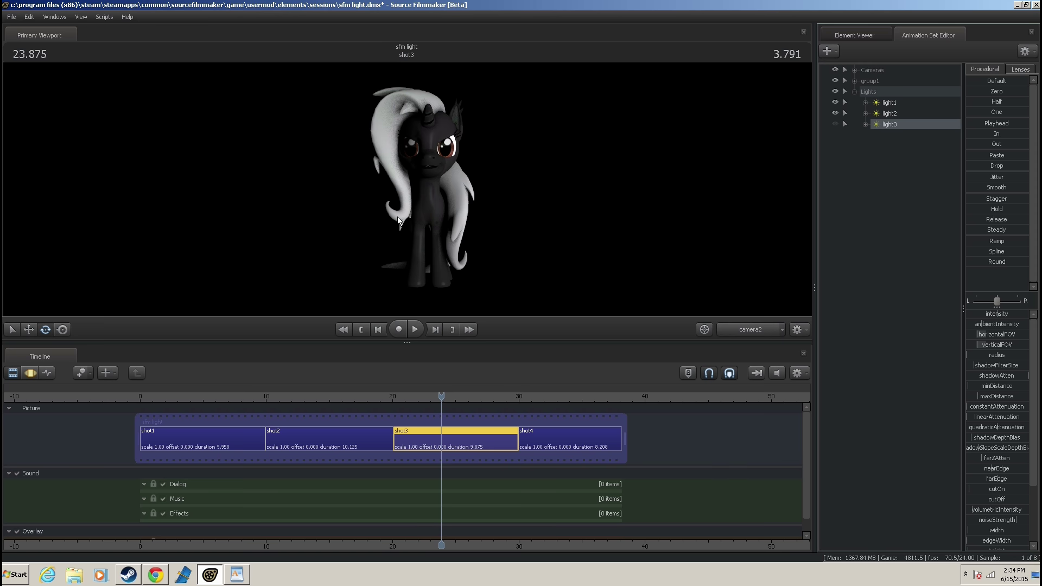
left_click(836, 124)
left_click_drag(409, 219, 403, 284)
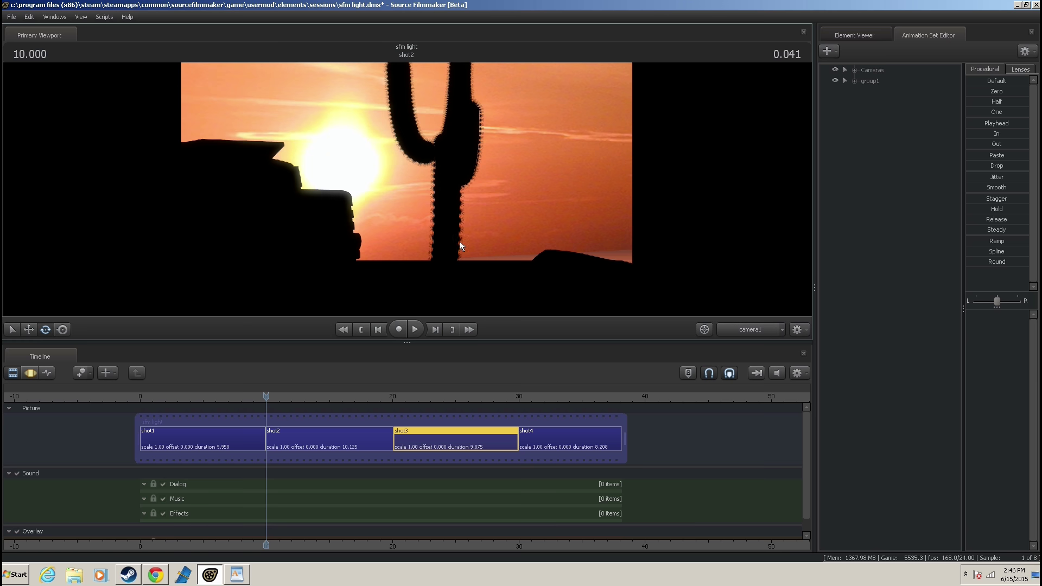
Add light1 to the desert scene and tint it yellow on the cactus.
right_click(851, 204)
left_click(879, 223)
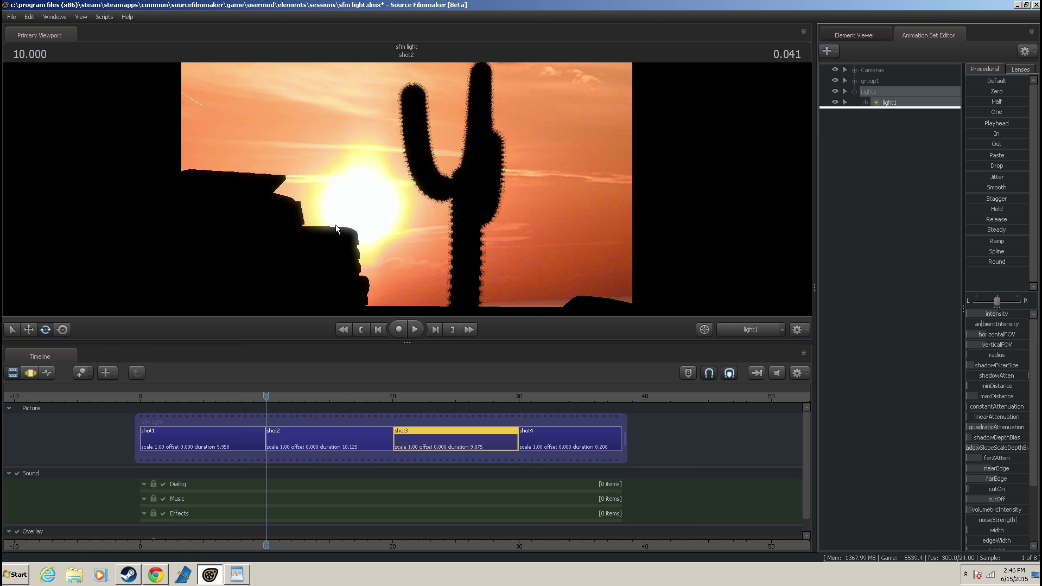
left_click(29, 373)
left_click(529, 298)
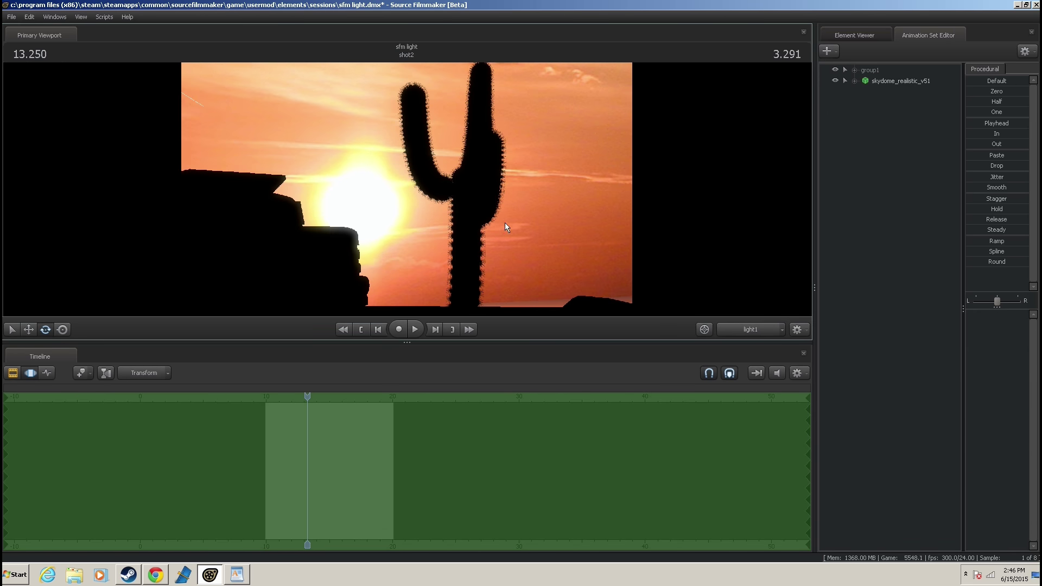
right_click(838, 141)
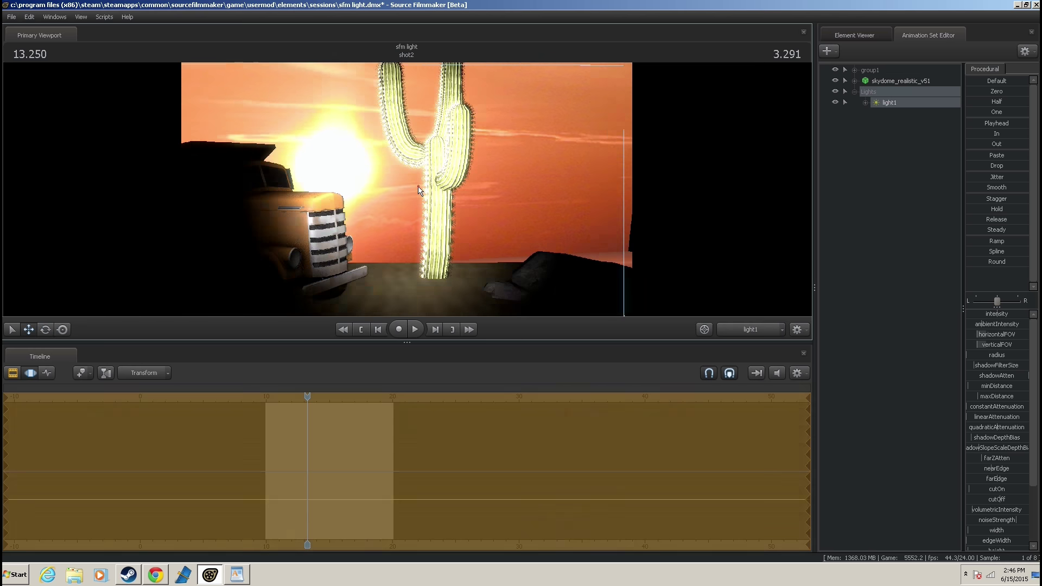
right_click_drag(418, 190, 406, 189)
scroll(997, 435, "down", 3)
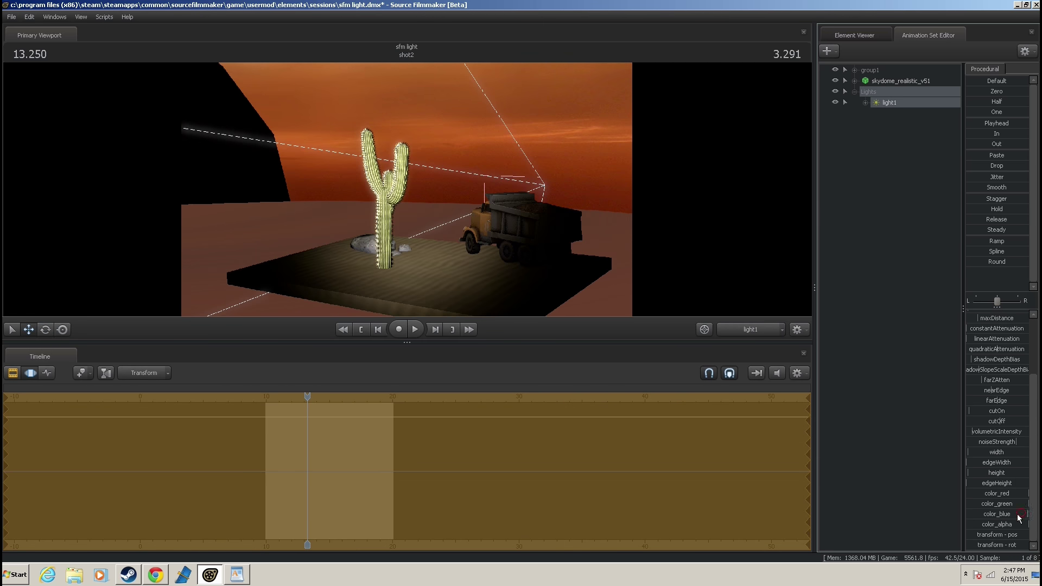
left_click_drag(1013, 504, 973, 520)
right_click_drag(418, 190, 493, 199)
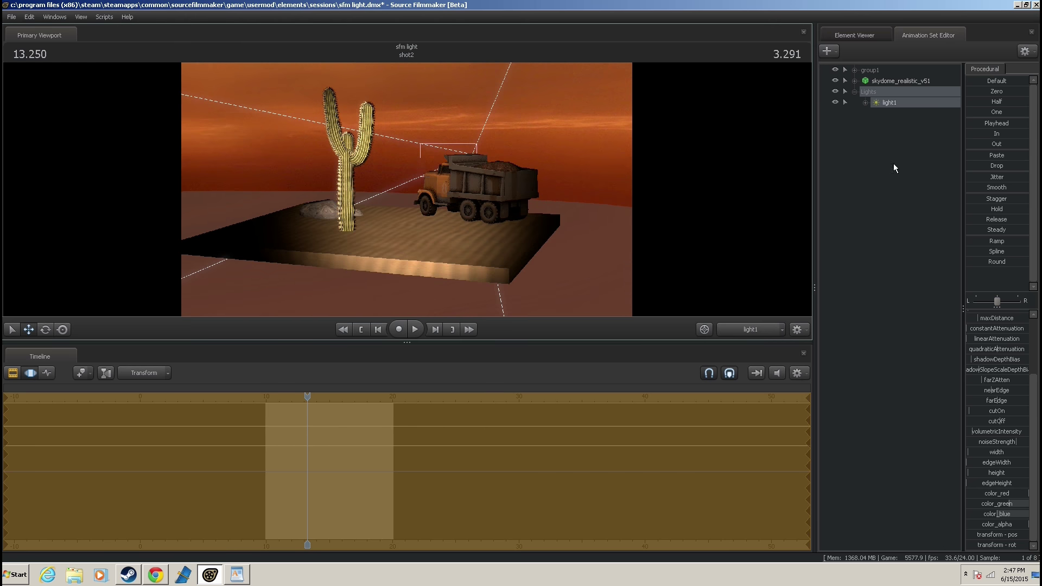
Add a second light, light2, to light the truck.
right_click(893, 164)
left_click(934, 152)
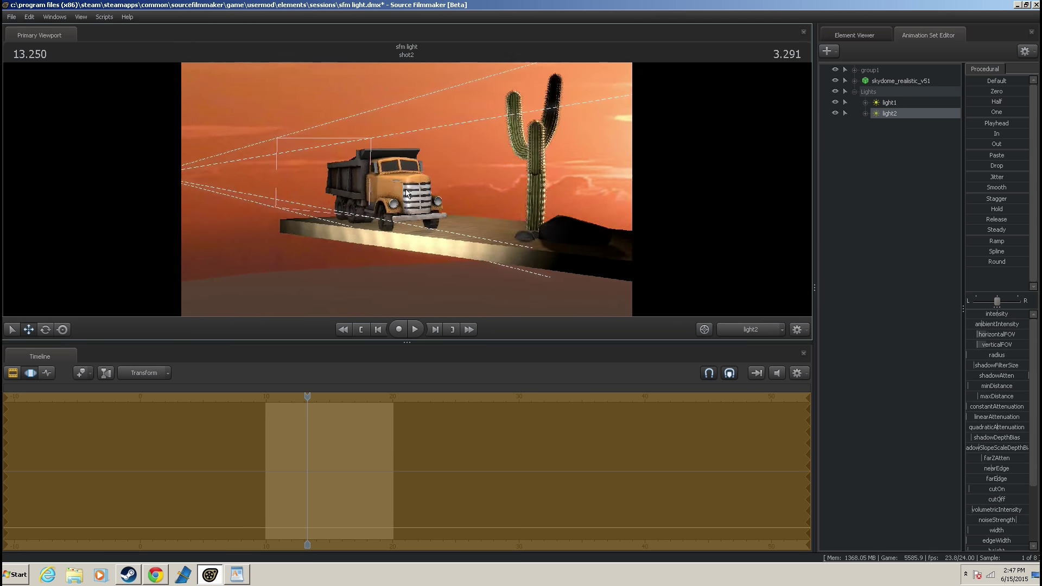
scroll(971, 521, "down", 3)
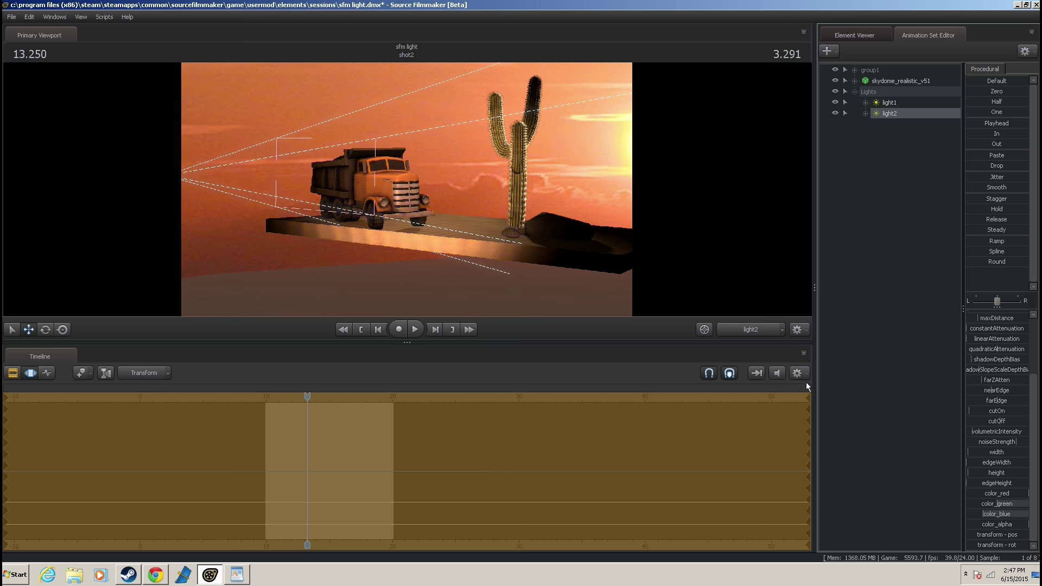
left_click(890, 102)
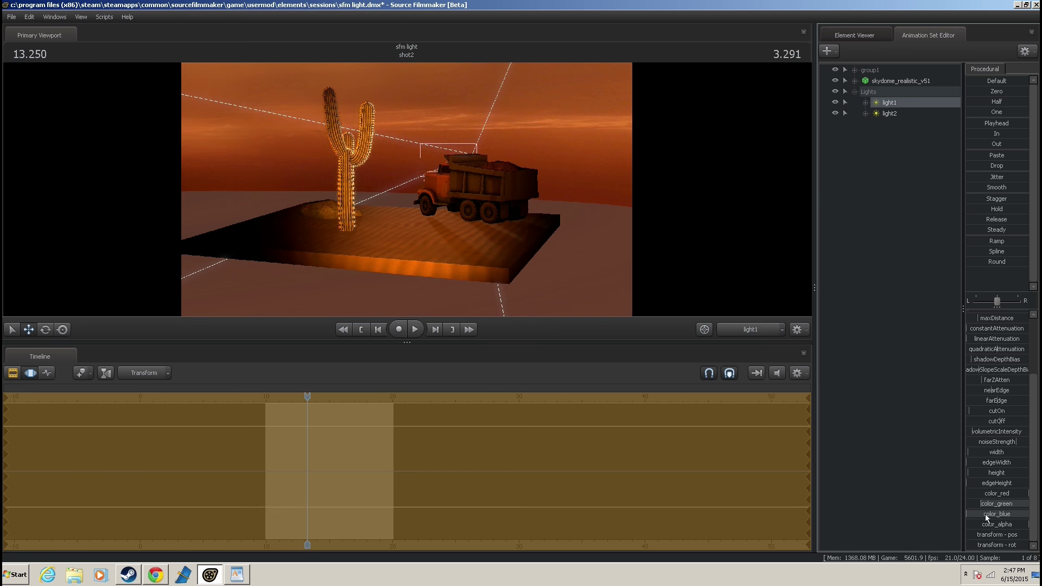
left_click(889, 113)
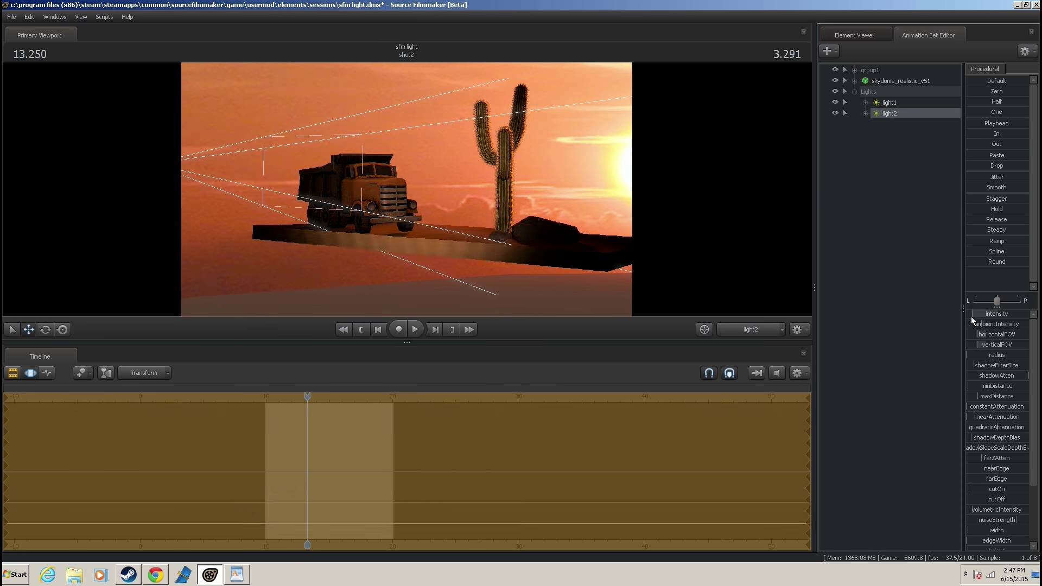
Add light3 aimed at the truck, with shadows off and less blue in its colour.
right_click(880, 236)
left_click(918, 257)
left_click_drag(406, 189, 399, 179)
right_click(902, 126)
left_click(933, 279)
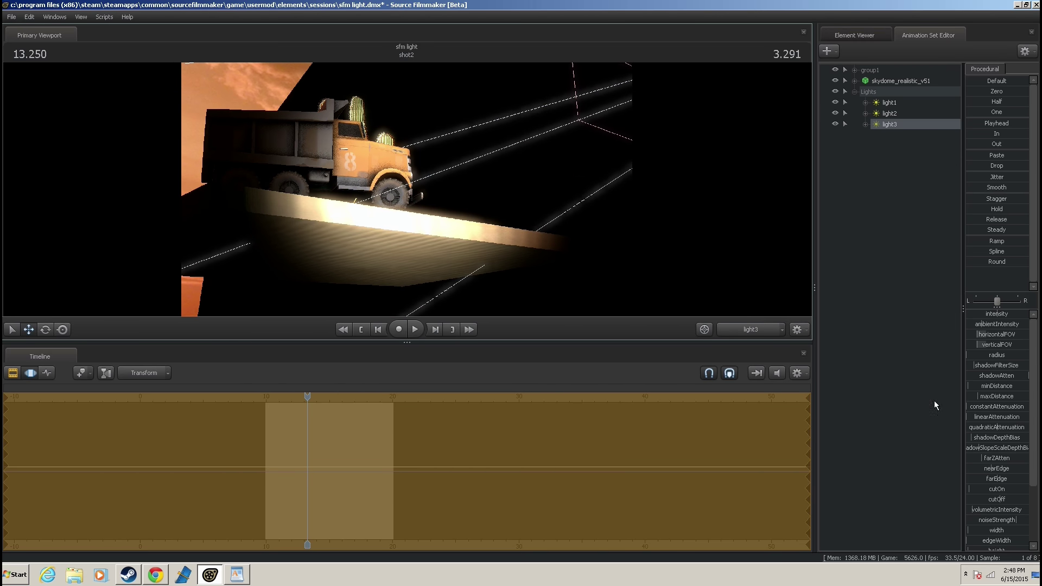
scroll(1023, 514, "down", 3)
left_click_drag(1023, 514, 976, 512)
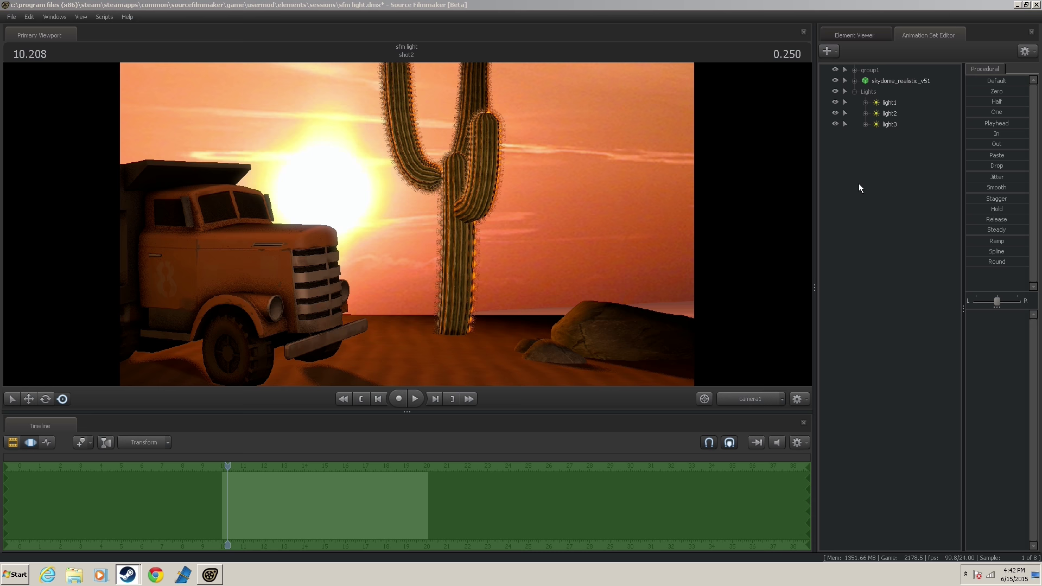
Add light4 aimed at the truck's front, dimmed and with green lowered for a magenta tint.
right_click(875, 186)
left_click(890, 201)
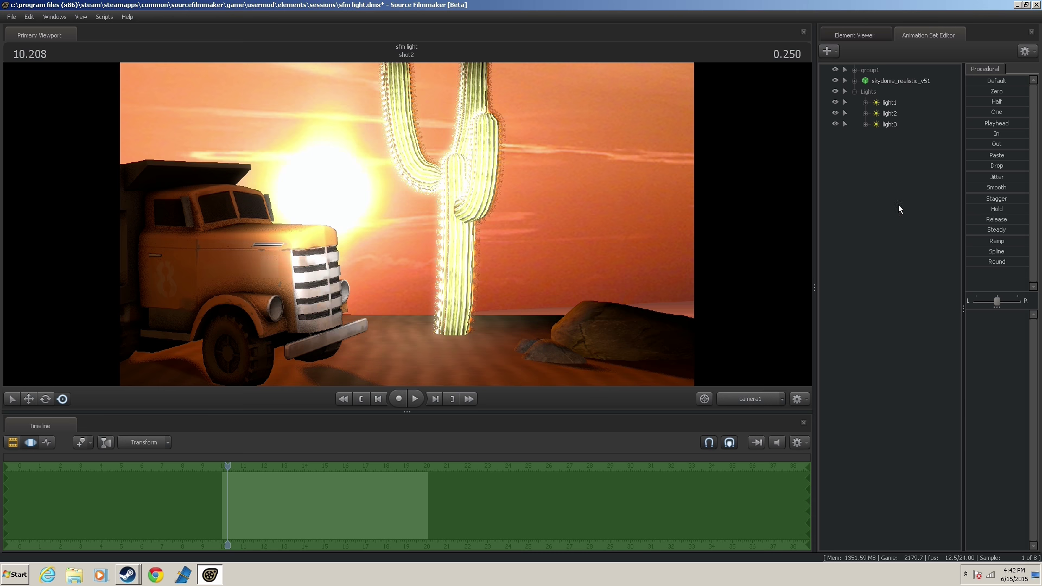
left_click(889, 135)
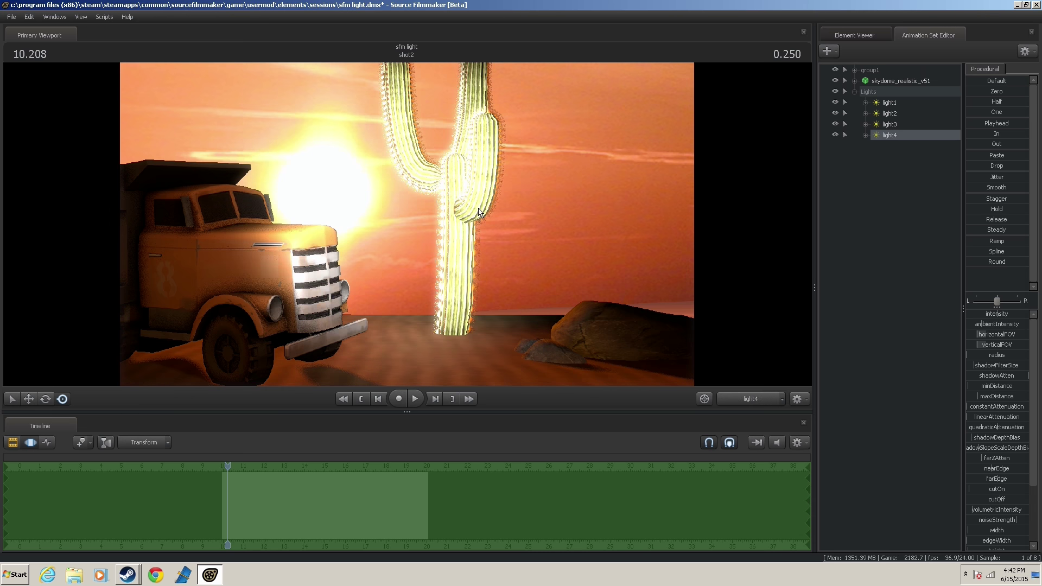
left_click_drag(479, 212, 685, 277)
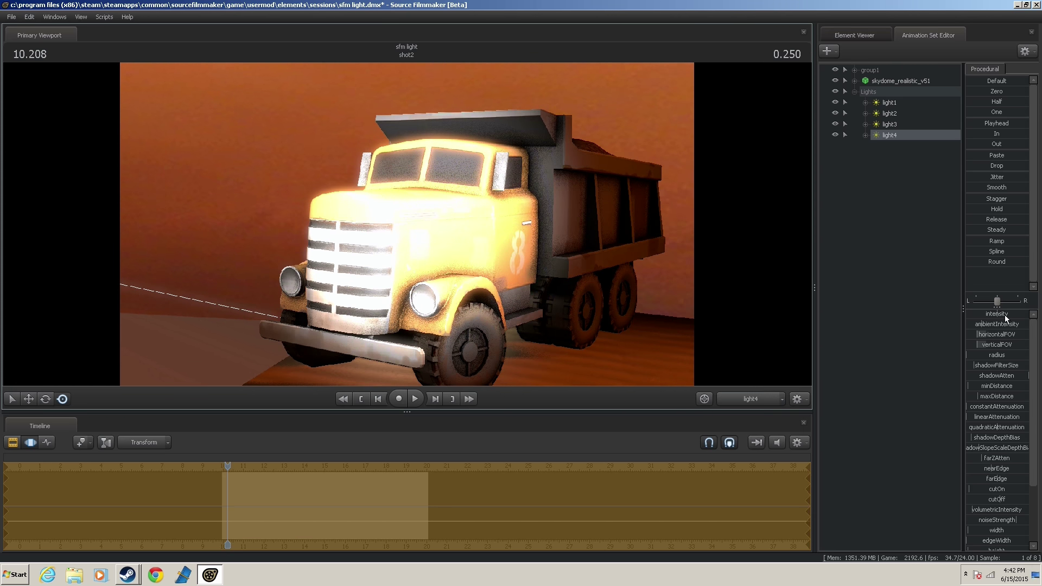
left_click_drag(1002, 315, 973, 318)
scroll(1012, 461, "down", 3)
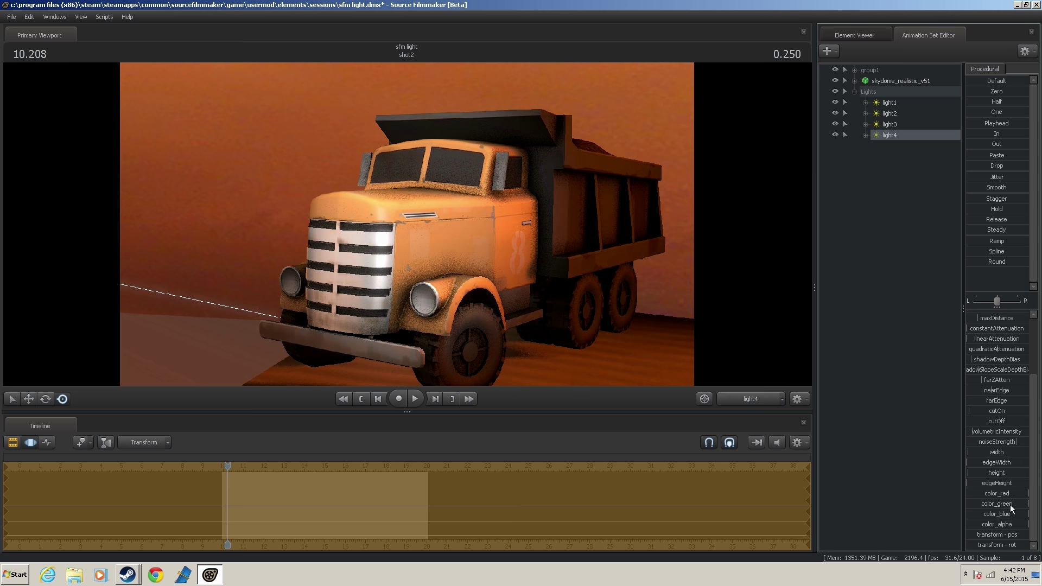
mouse_move(1011, 505)
left_mouse_down()
mouse_move(966, 513)
mouse_move(1011, 504)
left_mouse_up()
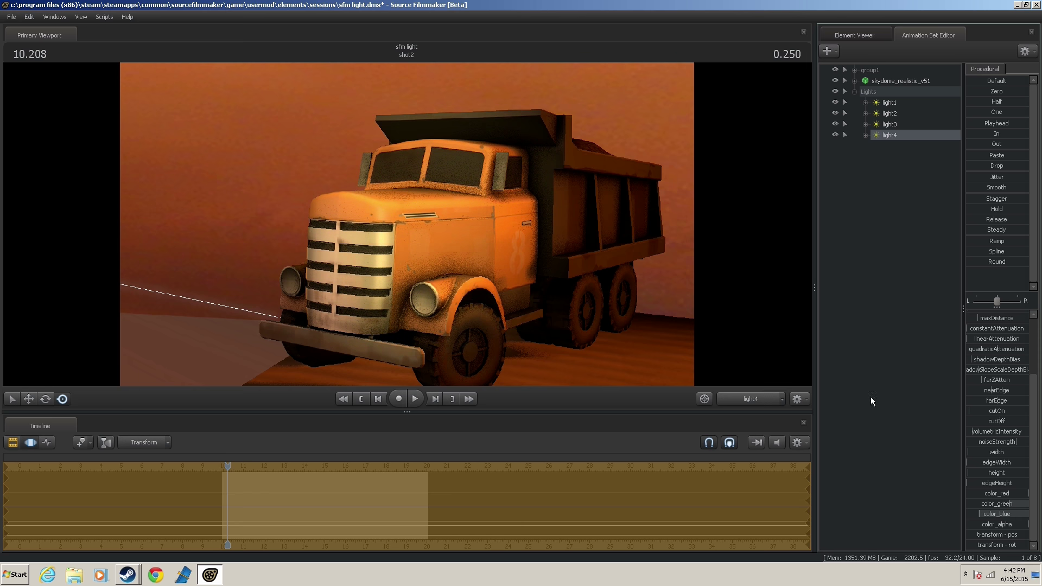
Switch to camera1 and toggle light4 off and on to compare, then deselect it.
left_click(751, 399)
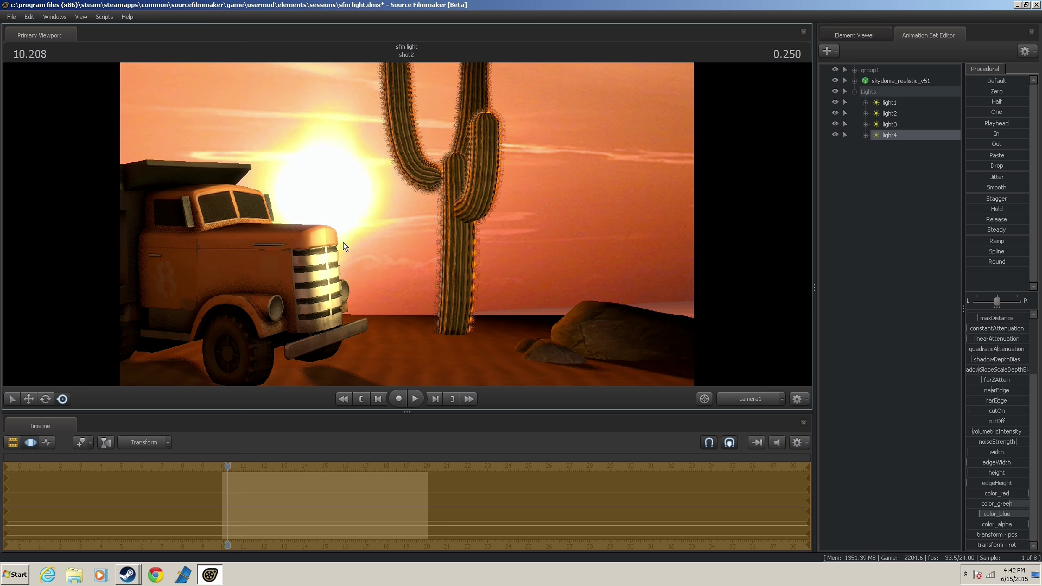
left_click(834, 135)
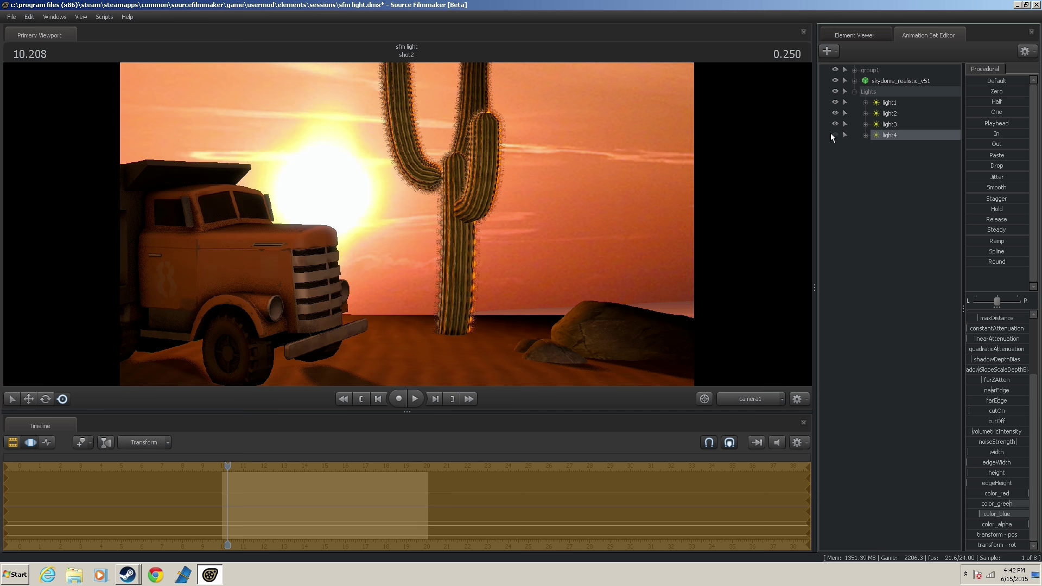
left_click(833, 135)
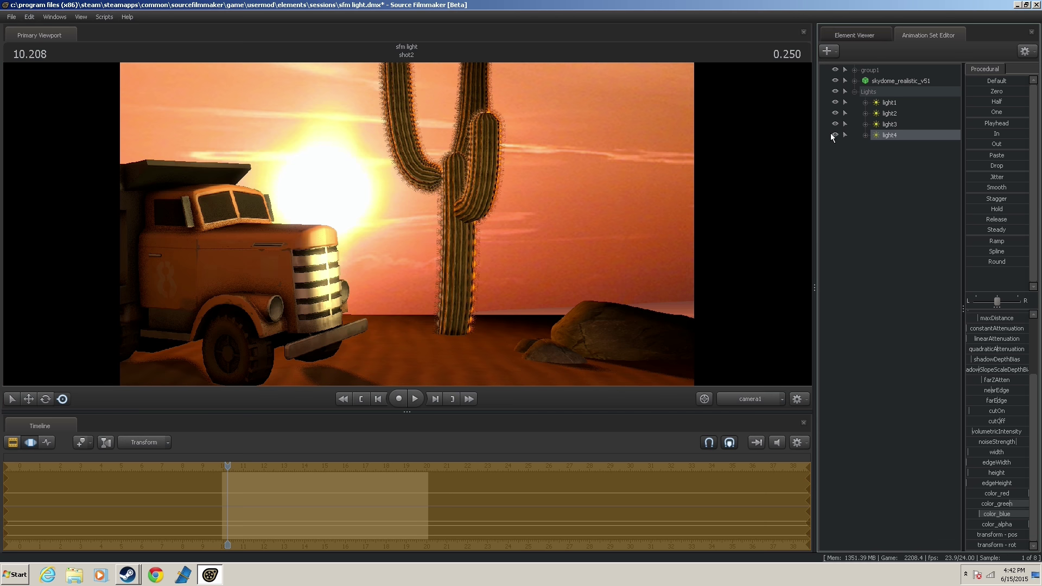
left_click(833, 135)
left_click(833, 135)
left_click(840, 201)
right_click(861, 171)
Create light5, aim it at the rock, and adjust its horizontal field of view.
left_click(918, 189)
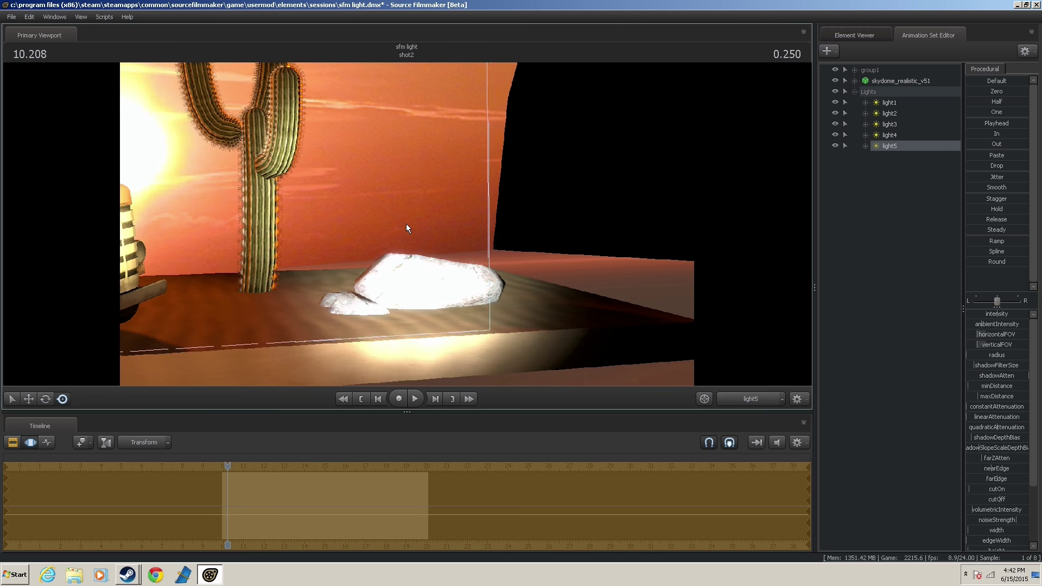
key("w")
mouse_move(406, 224)
left_mouse_down()
mouse_move(431, 229)
mouse_move(406, 224)
mouse_move(405, 237)
mouse_move(407, 226)
left_mouse_up()
mouse_move(979, 337)
left_mouse_down()
mouse_move(969, 339)
mouse_move(1000, 339)
mouse_move(979, 342)
left_mouse_up()
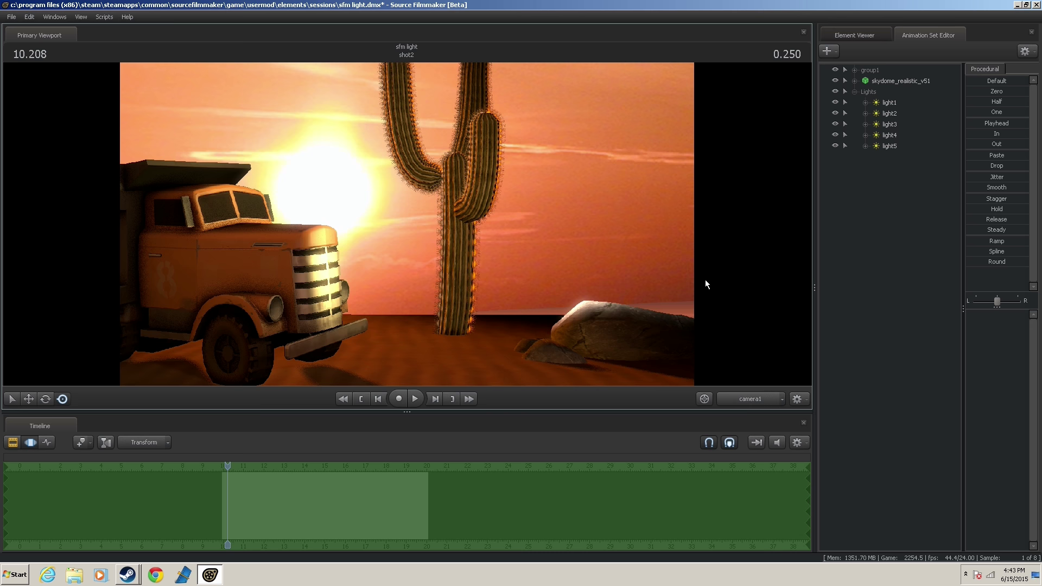
Hide and re-show light5 and light4 to compare the rock's highlight.
left_click(835, 146)
left_click(835, 136)
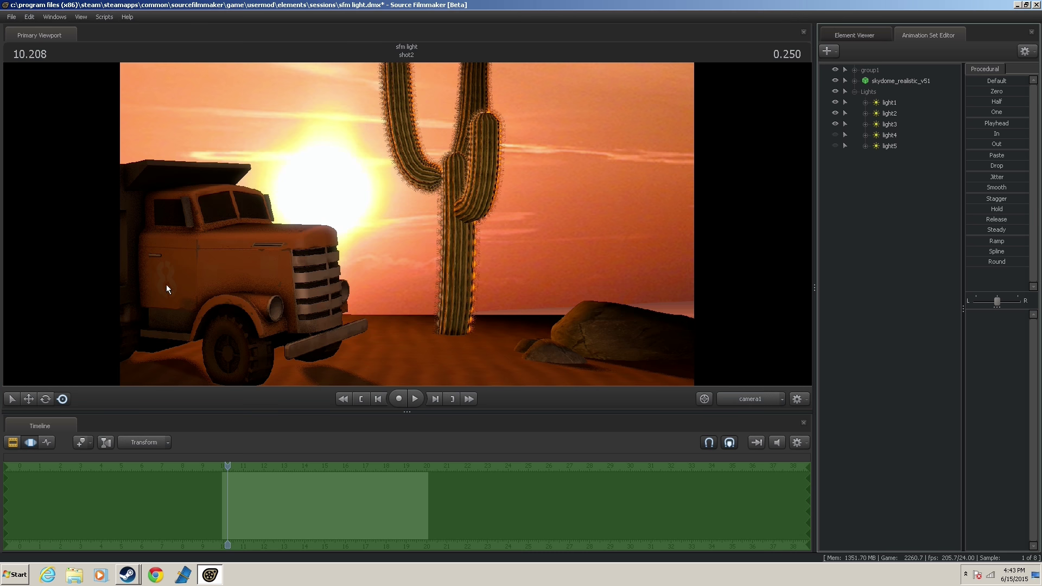
left_click(836, 135)
left_click(836, 146)
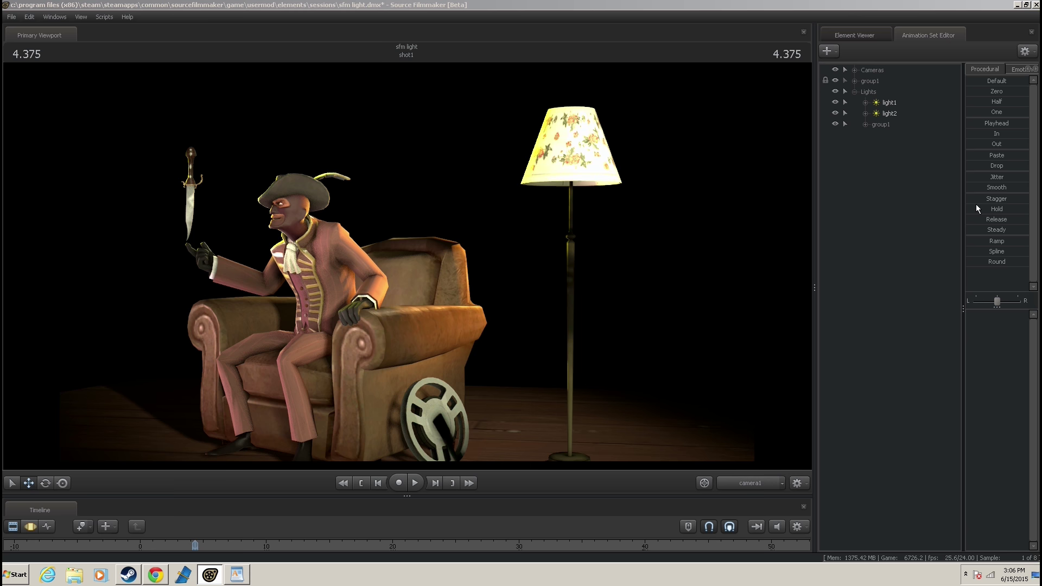
Inspect light1, light2 and group1, expanding group1 to show light3–light6, then collapse it.
left_click(878, 102)
left_click(895, 113)
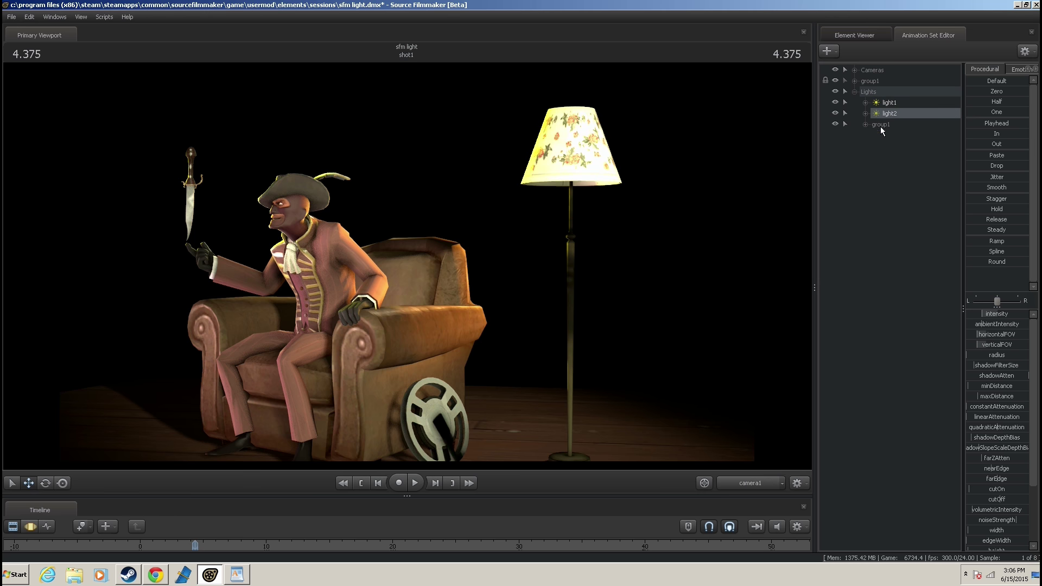
left_click(886, 124)
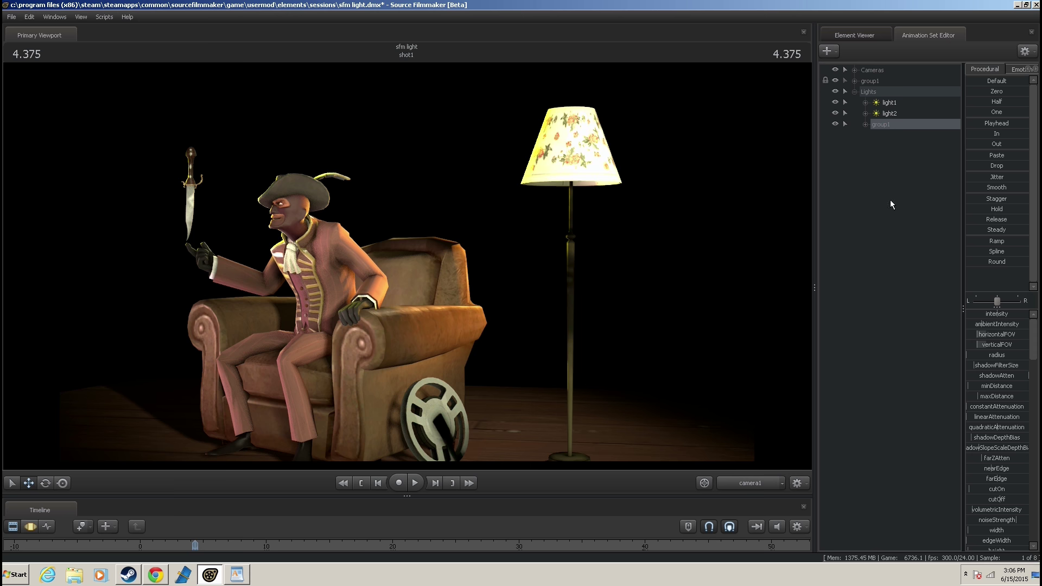
left_click(865, 124)
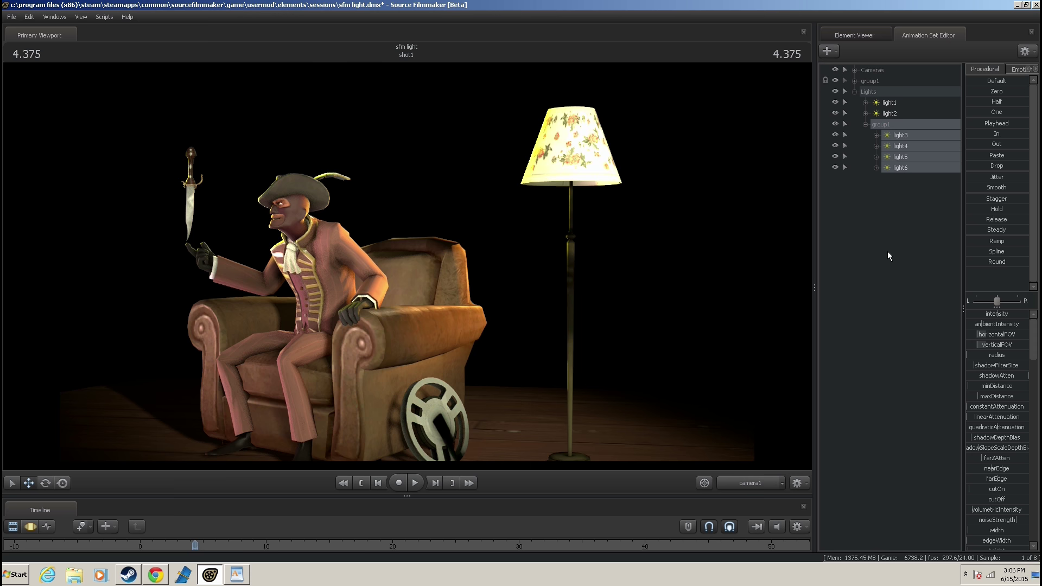
left_click(888, 252)
left_click(865, 124)
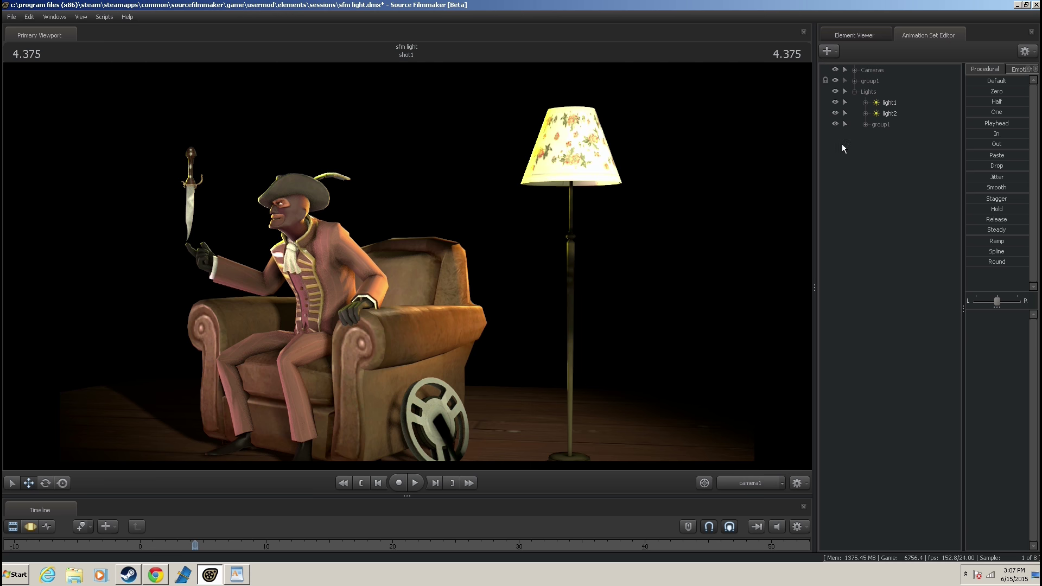
left_click(864, 125)
left_click(865, 124)
left_click(836, 102)
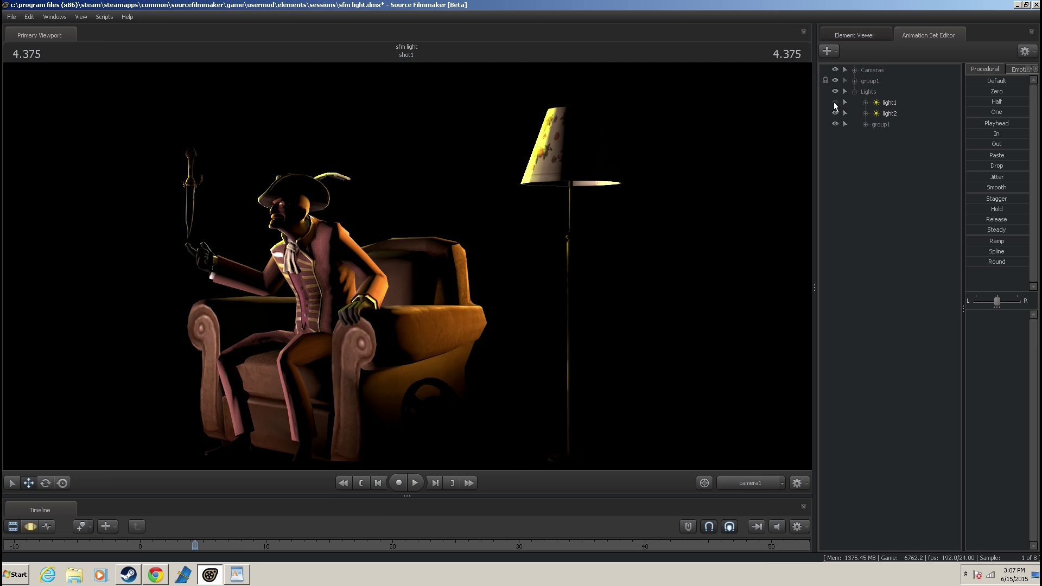
left_click(836, 103)
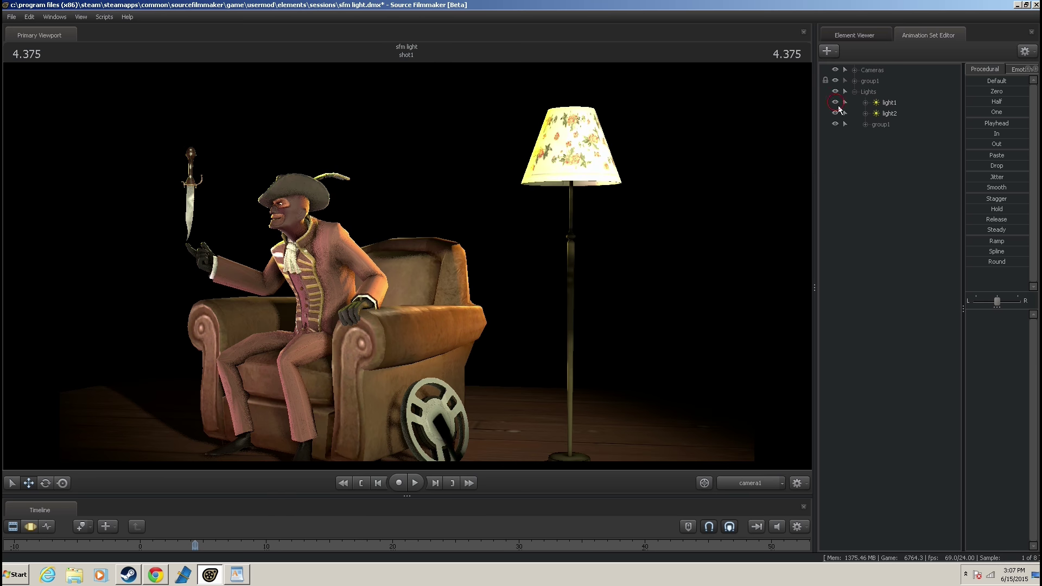
left_click(836, 114)
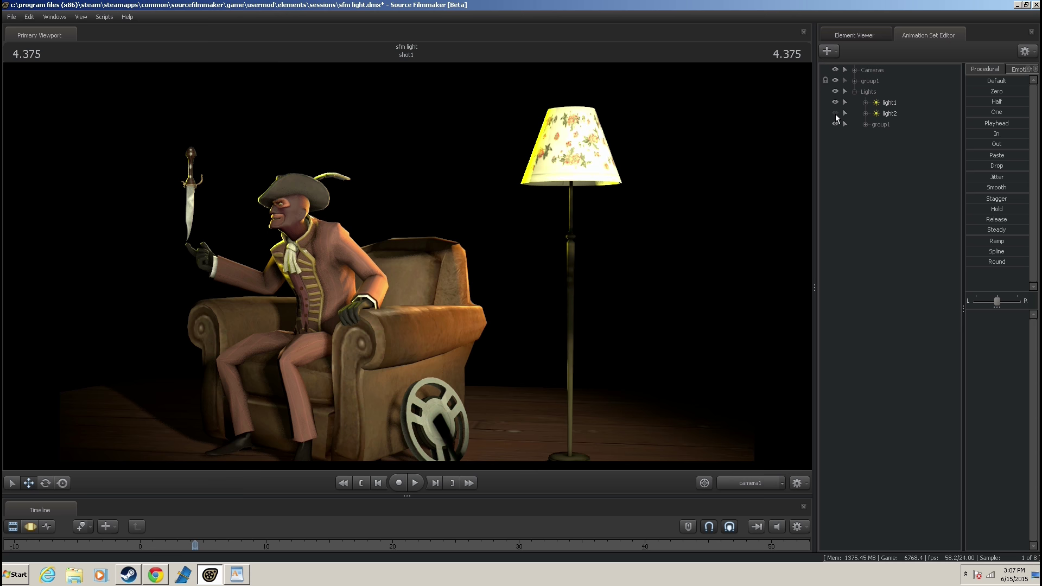
left_click(836, 114)
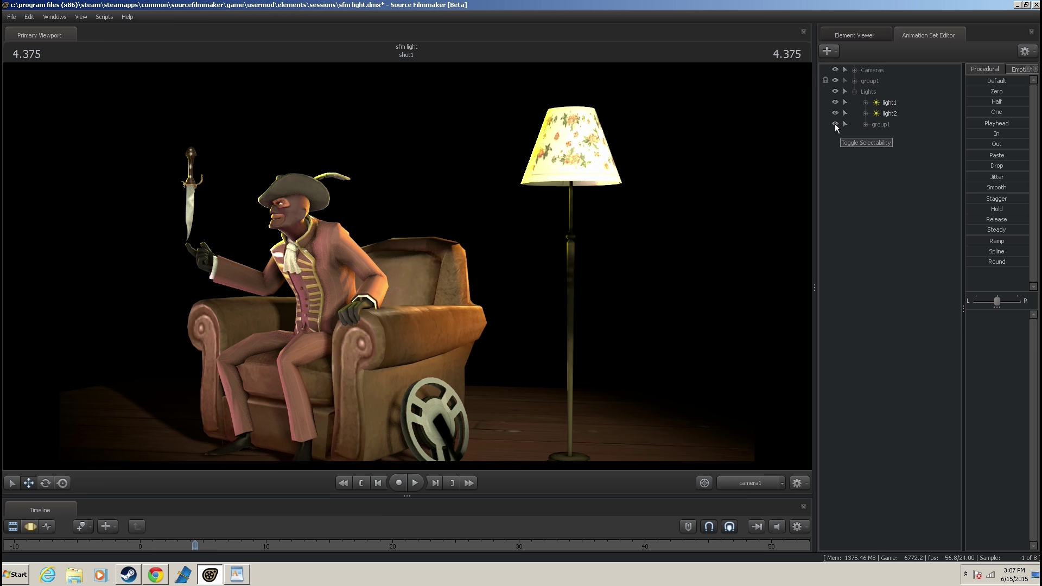
left_click(835, 124)
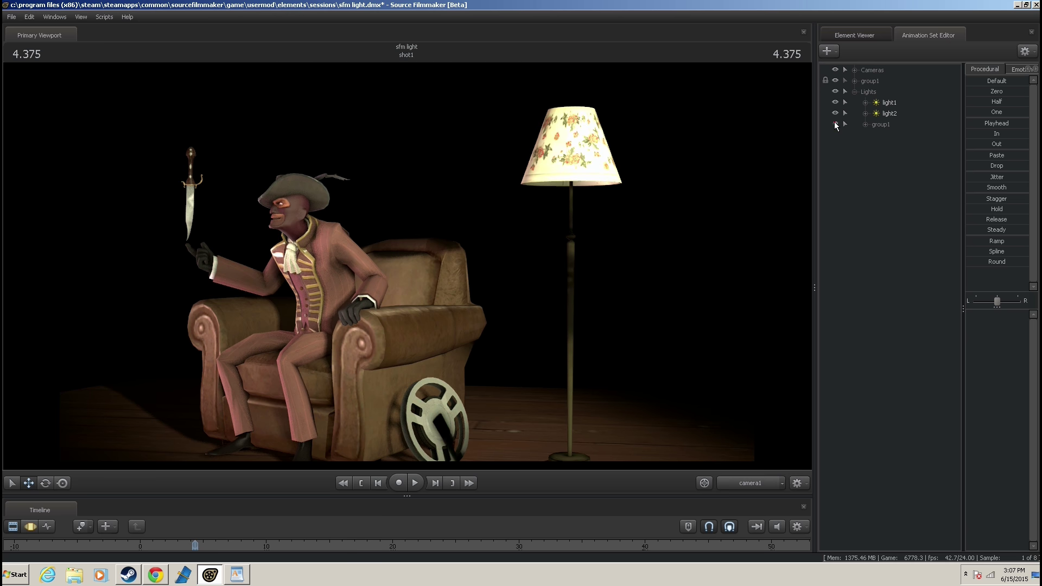
left_click(835, 124)
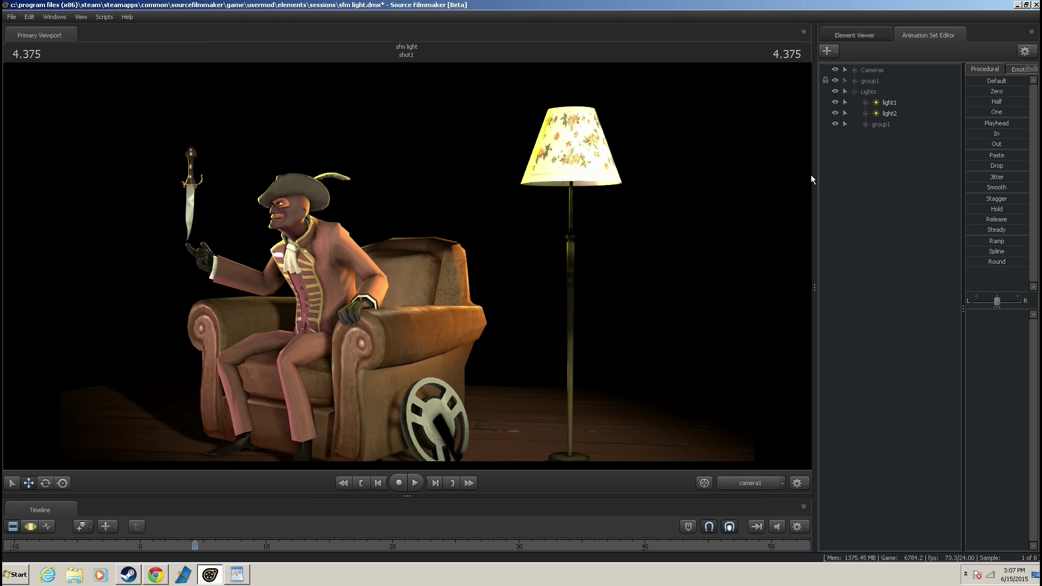
left_click(834, 124)
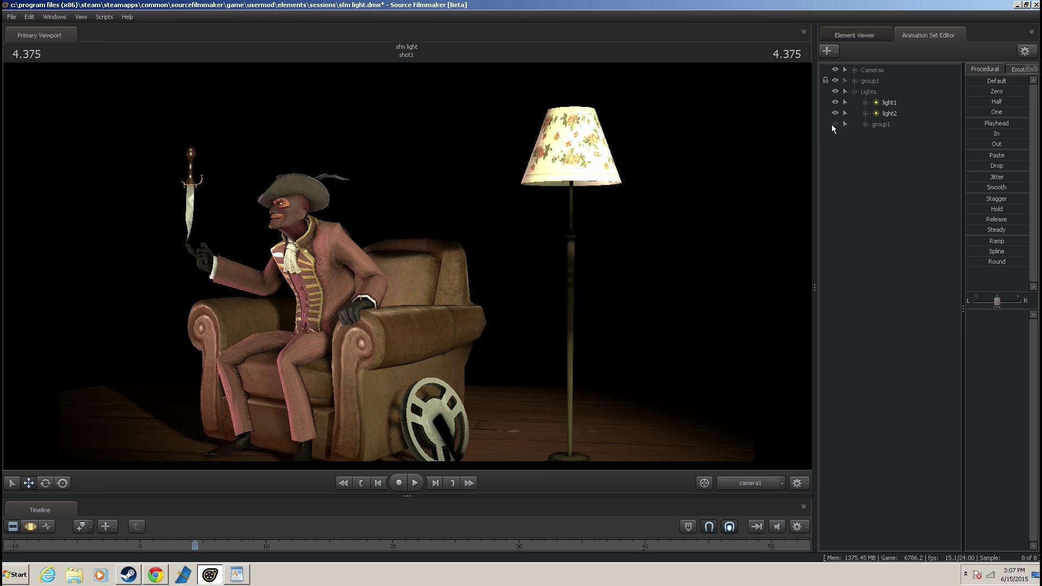
left_click(833, 124)
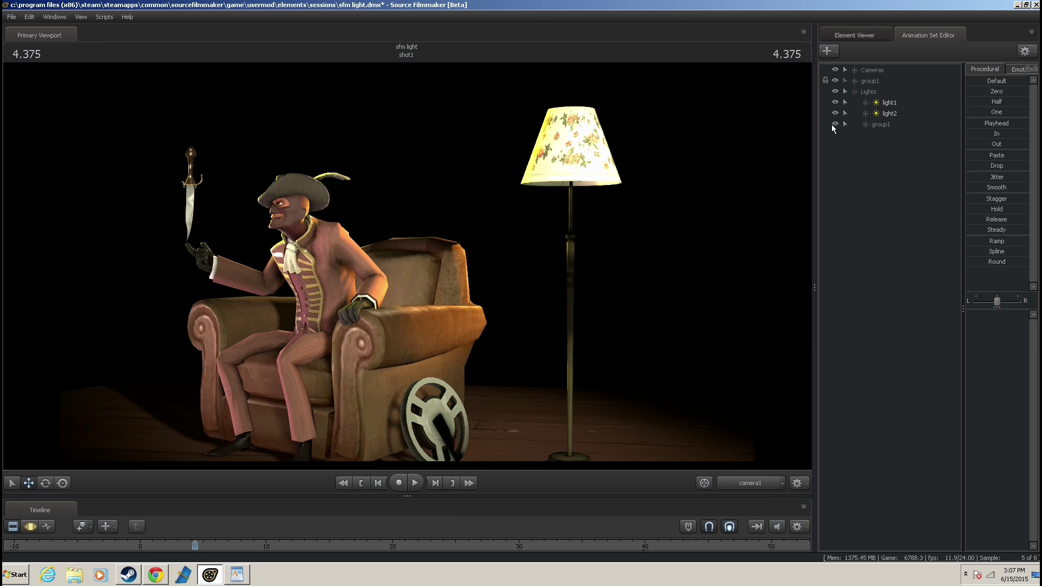
left_click(864, 126)
left_click(865, 126)
Collapse the Lights row in the Animation Set Editor list.
left_click(854, 92)
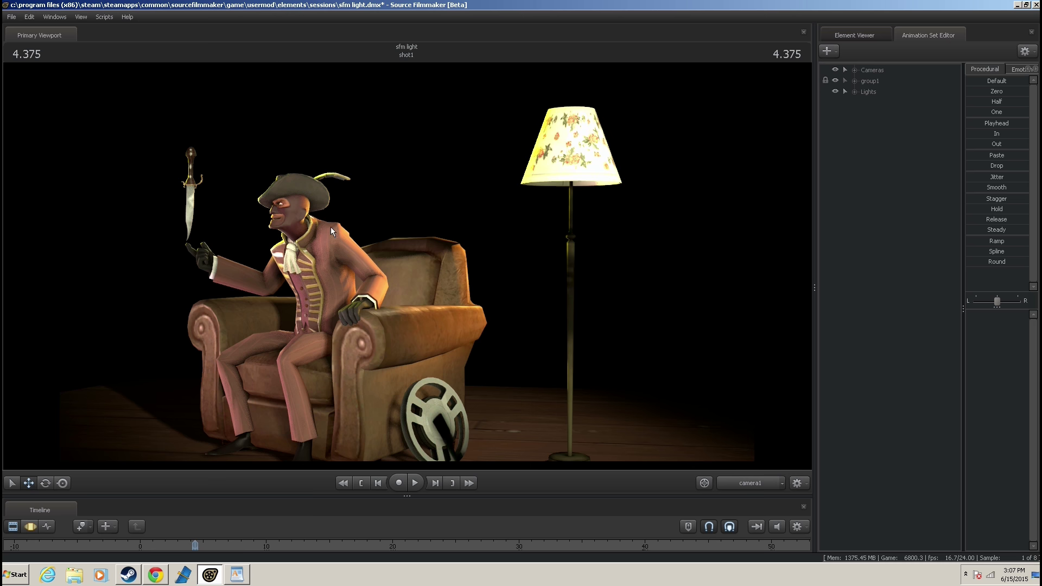